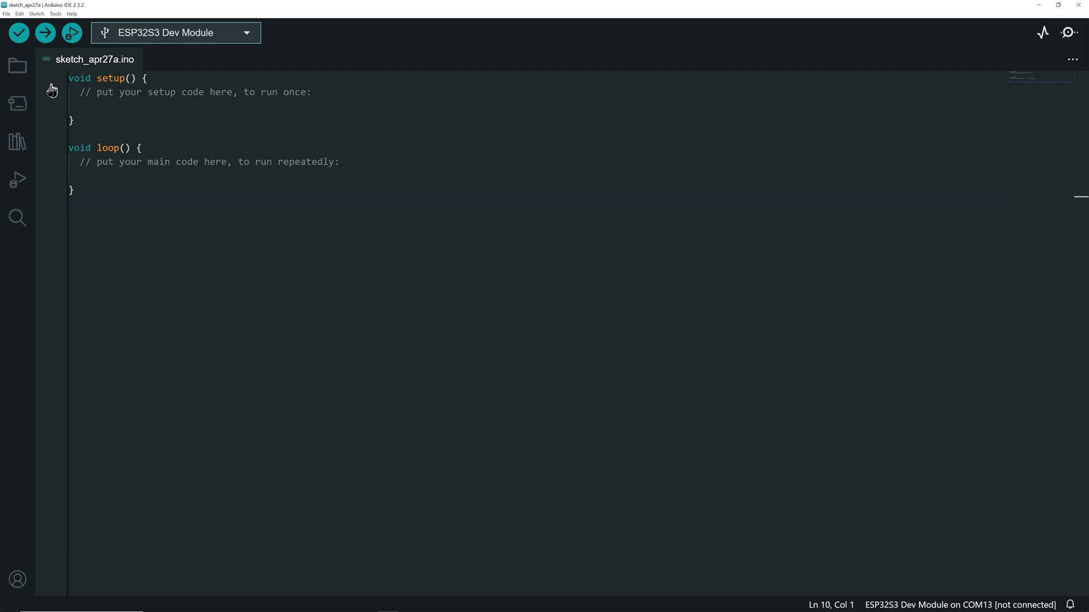
# Install the GPIOViewer library with all its dependencies and load its example sketch.
pyautogui.click(17, 143)
pyautogui.write('g')
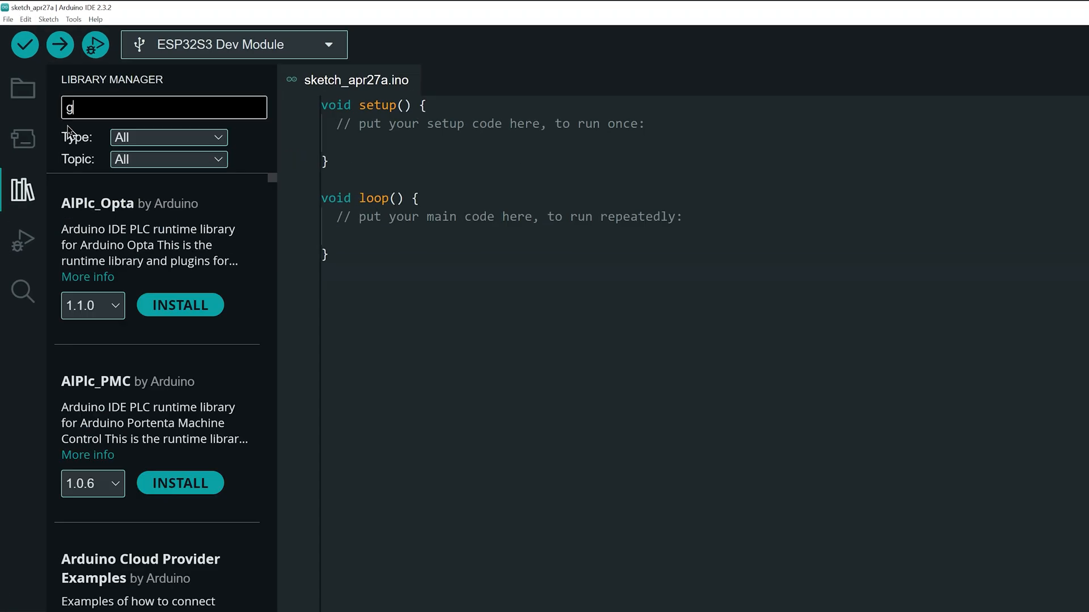
pyautogui.write('pioviewer')
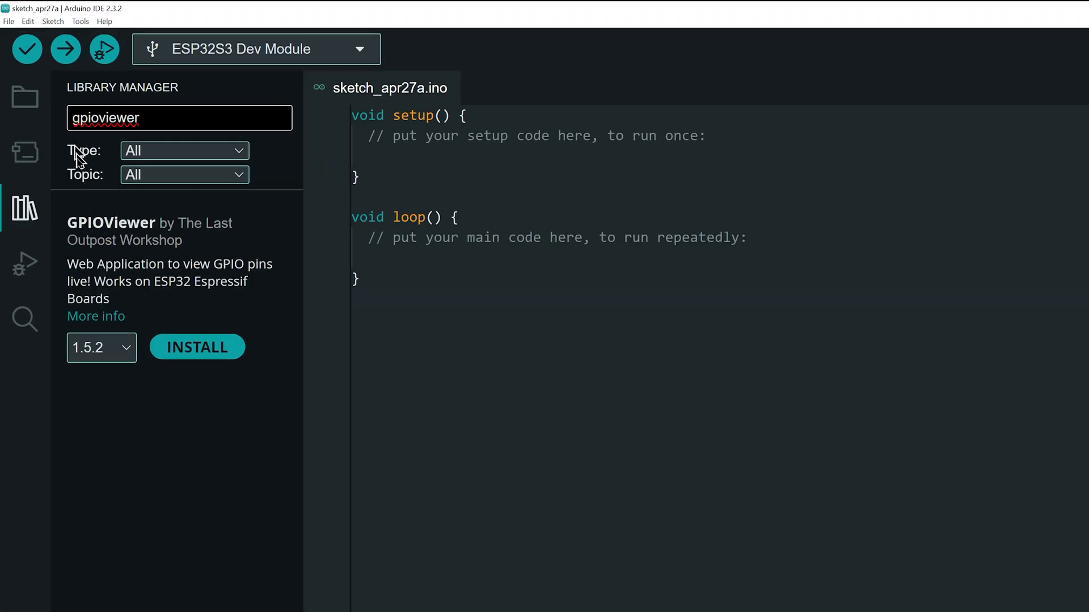
pyautogui.click(198, 347)
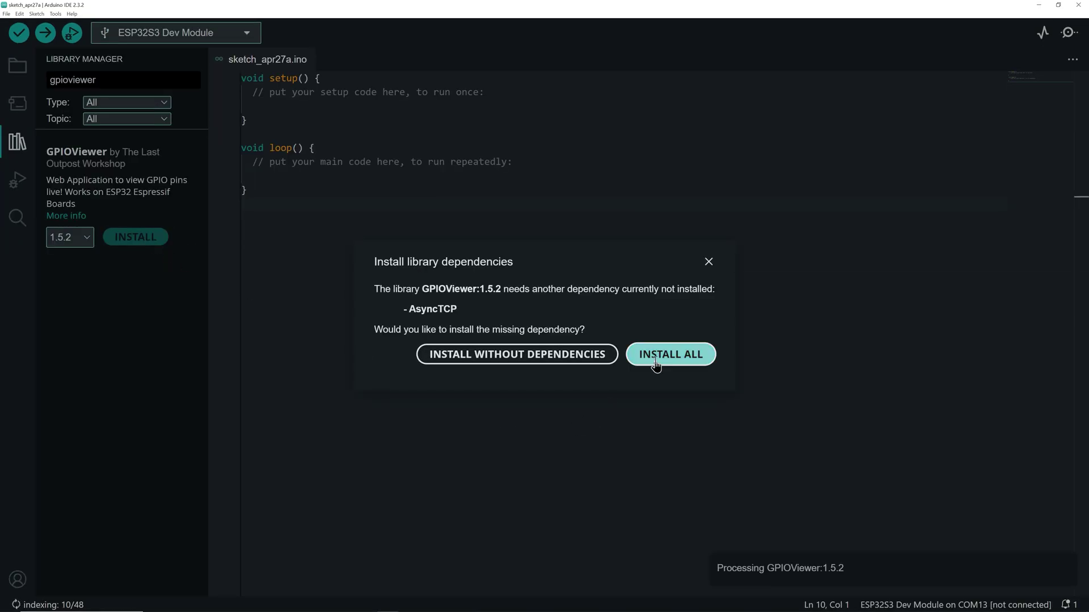
pyautogui.click(670, 355)
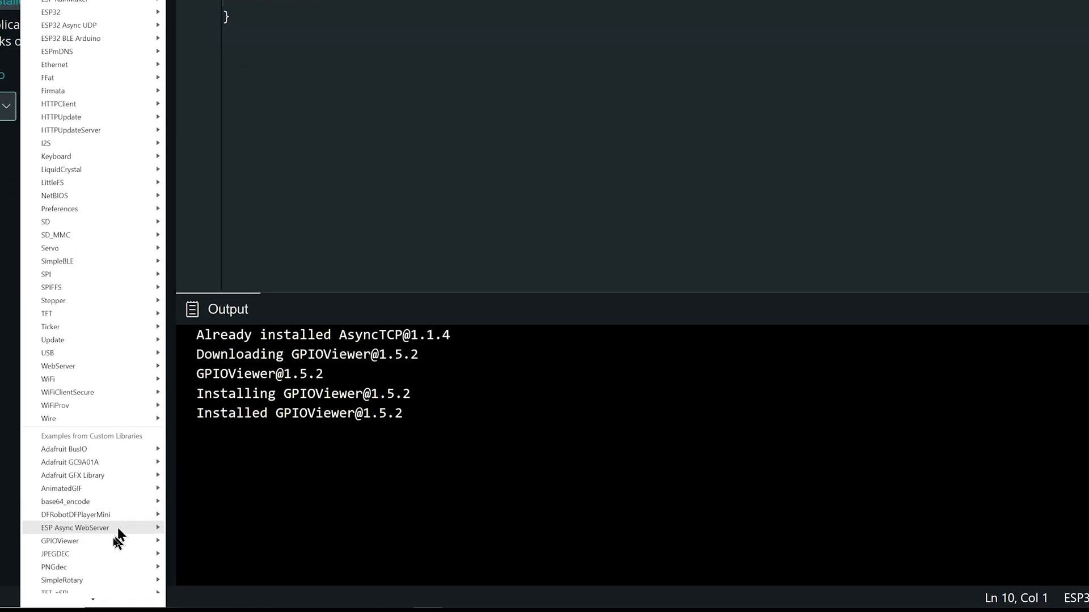
pyautogui.moveTo(60, 542)
pyautogui.click(209, 519)
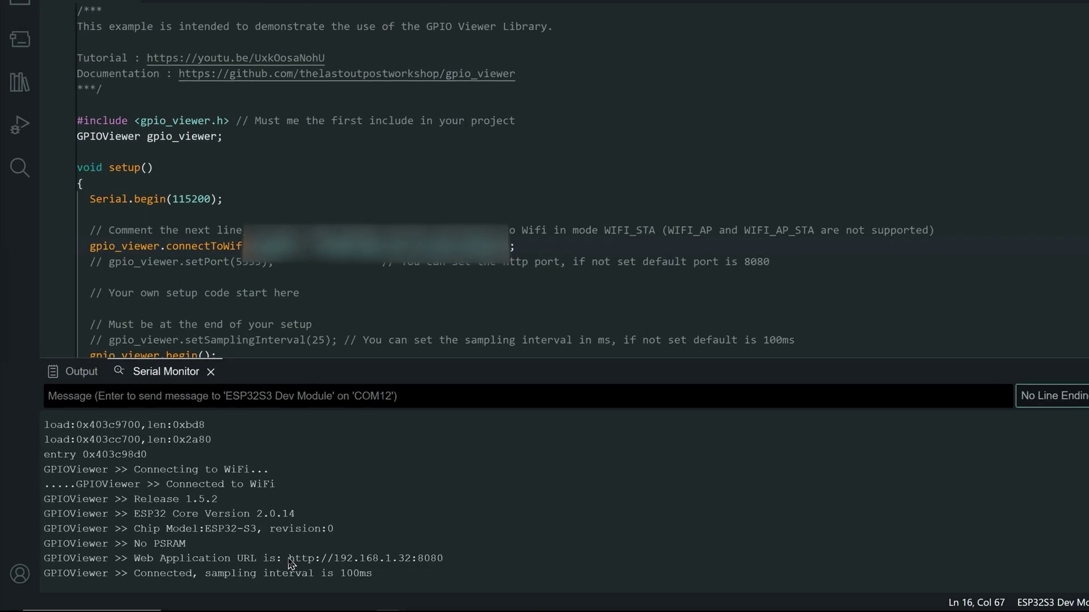
# Copy the web app address from the Serial Monitor and load it in Chrome.
pyautogui.moveTo(289, 559); pyautogui.dragTo(443, 560)
pyautogui.hotkey('ctrl', 'c')
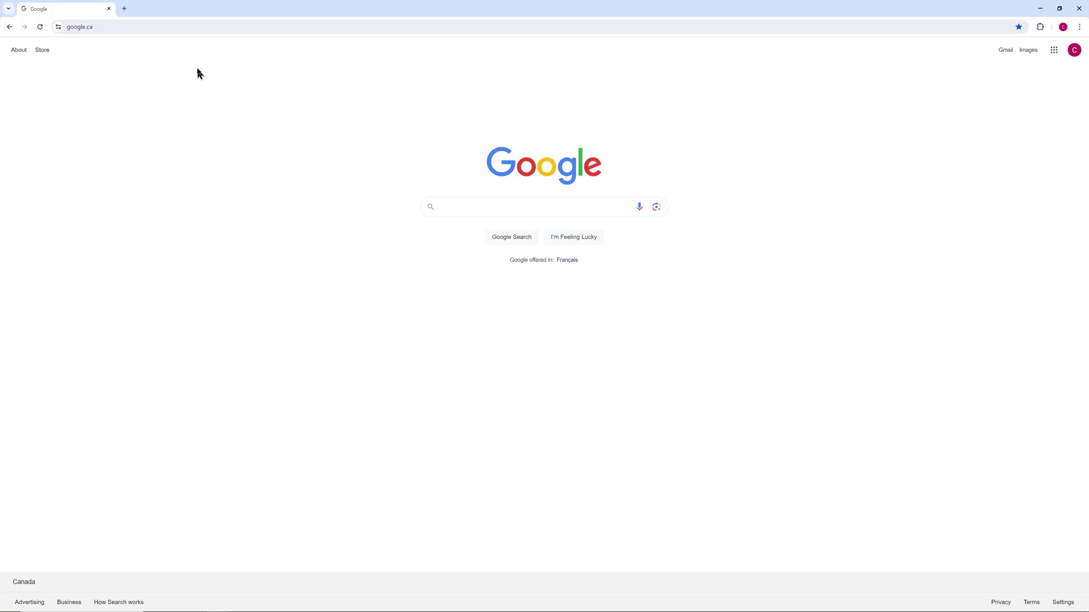
pyautogui.click(166, 26)
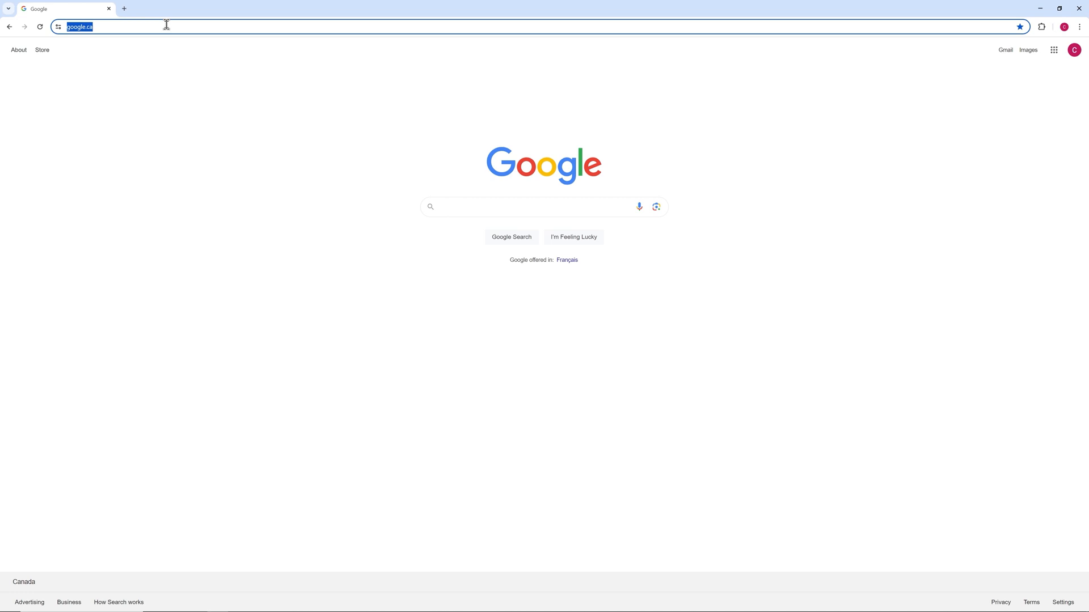
pyautogui.hotkey('ctrl', 'v')
pyautogui.press('Return')
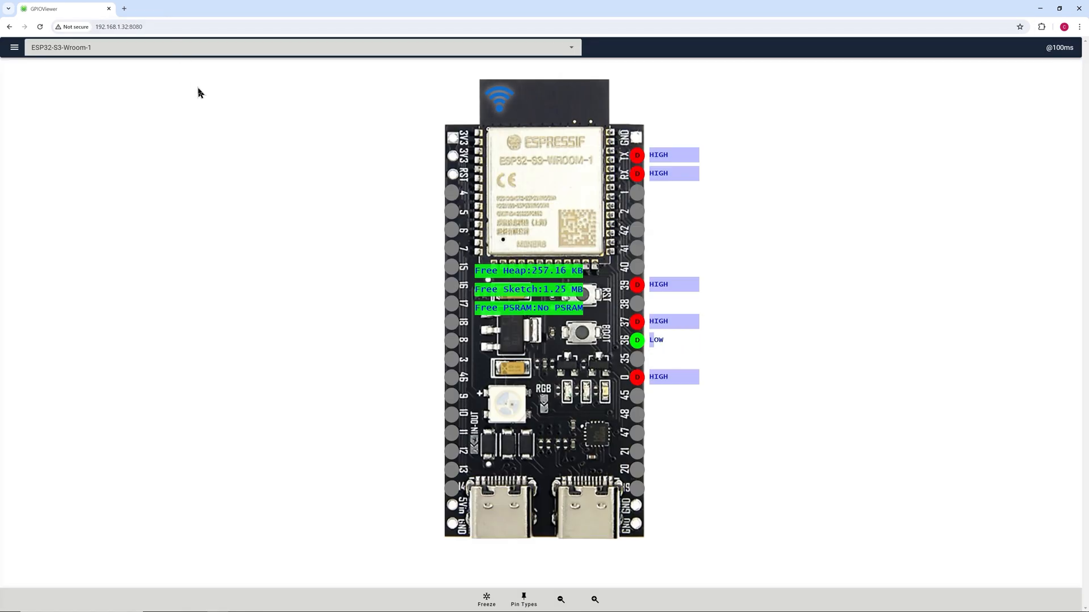
pyautogui.scroll(-2, 211, 282)
pyautogui.scroll(-2, 212, 282)
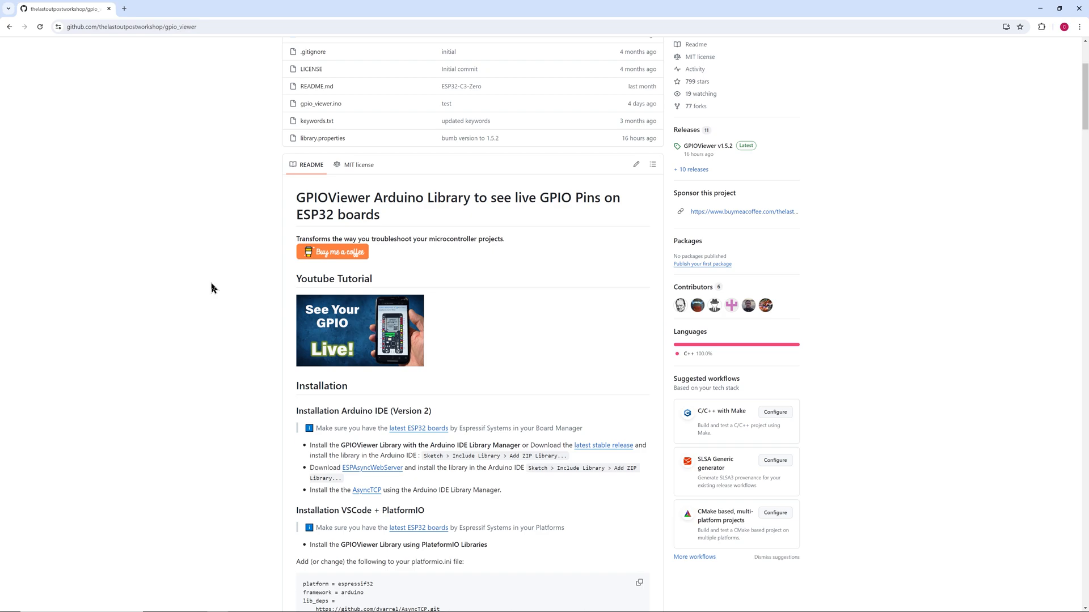
pyautogui.scroll(-2, 211, 283)
pyautogui.scroll(-1, 211, 288)
pyautogui.scroll(-1, 211, 288)
pyautogui.scroll(-1, 211, 288)
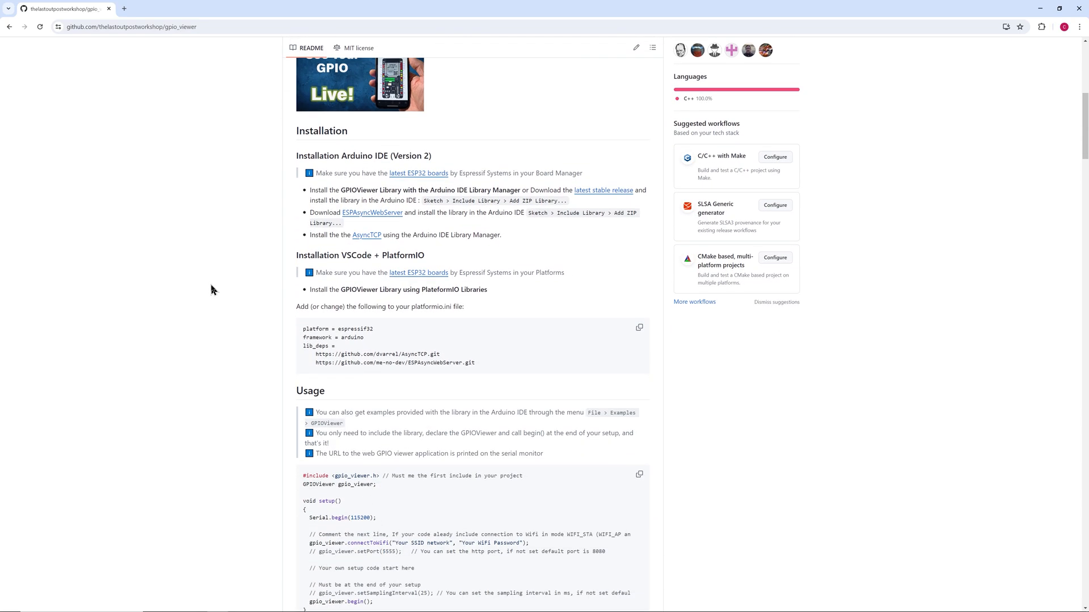
pyautogui.scroll(-1, 211, 288)
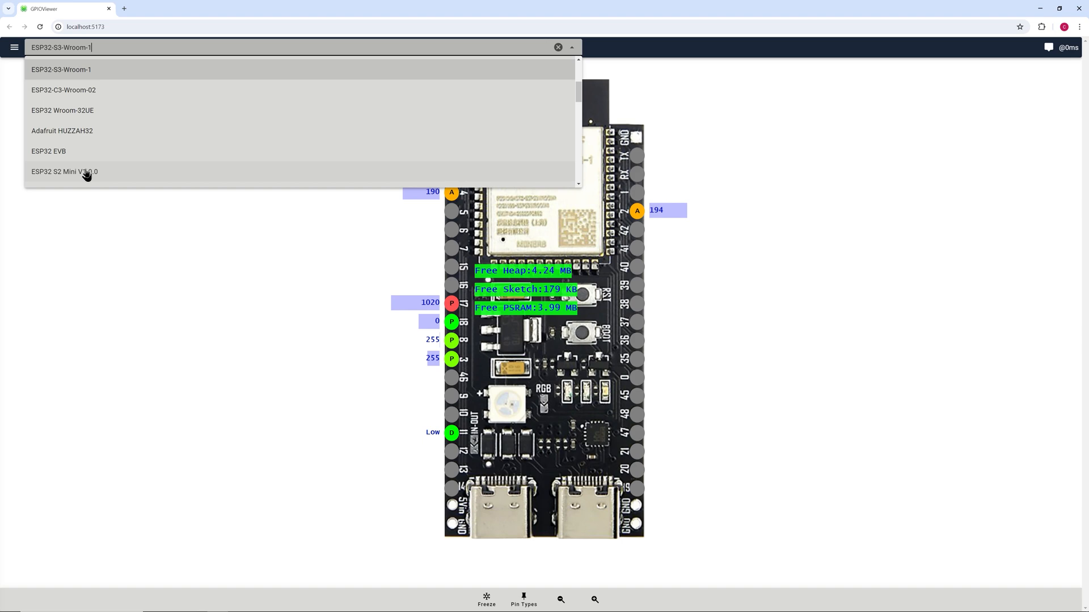
# Switch the board view to ESP32 S2 Mini V1.0.0, then StickLite V3 ESP32S3, then WT32-S1.
pyautogui.click(87, 173)
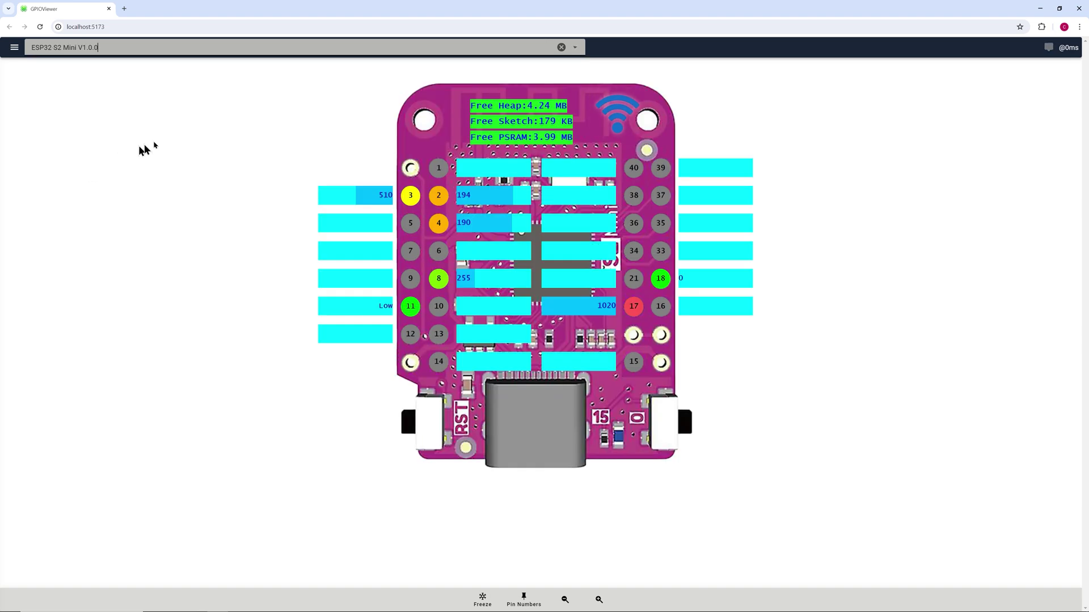
pyautogui.click(576, 48)
pyautogui.scroll(-3, 136, 110)
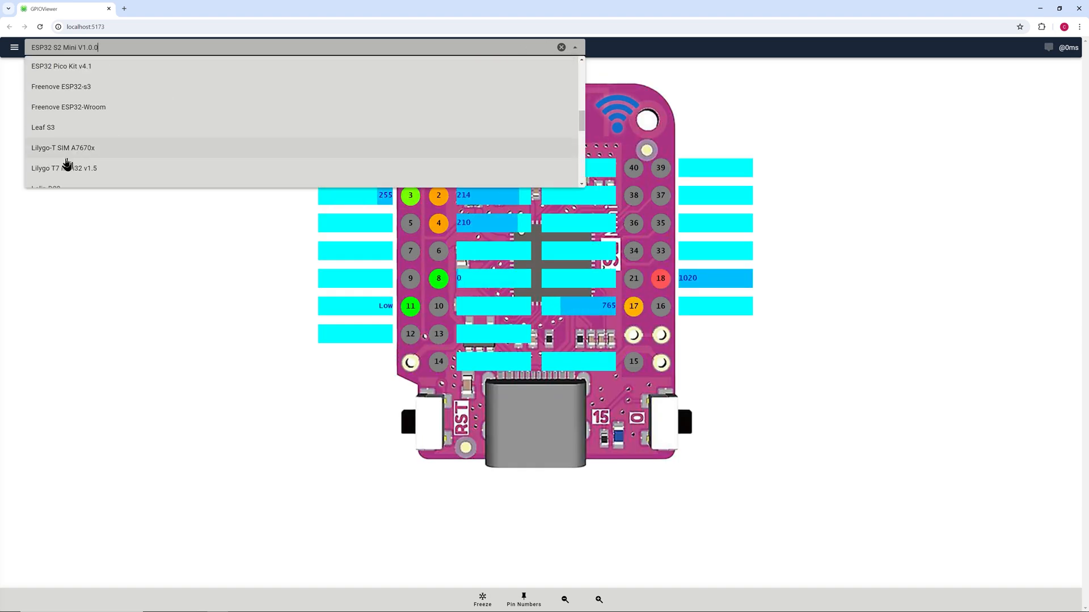
pyautogui.scroll(-2, 66, 164)
pyautogui.click(67, 166)
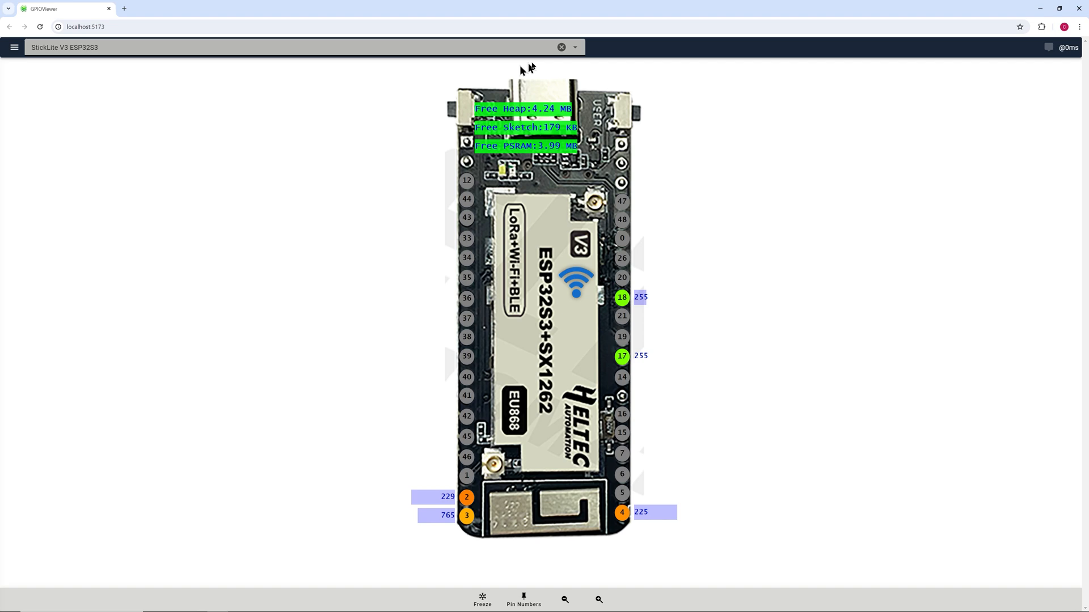
pyautogui.click(576, 48)
pyautogui.scroll(-3, 114, 135)
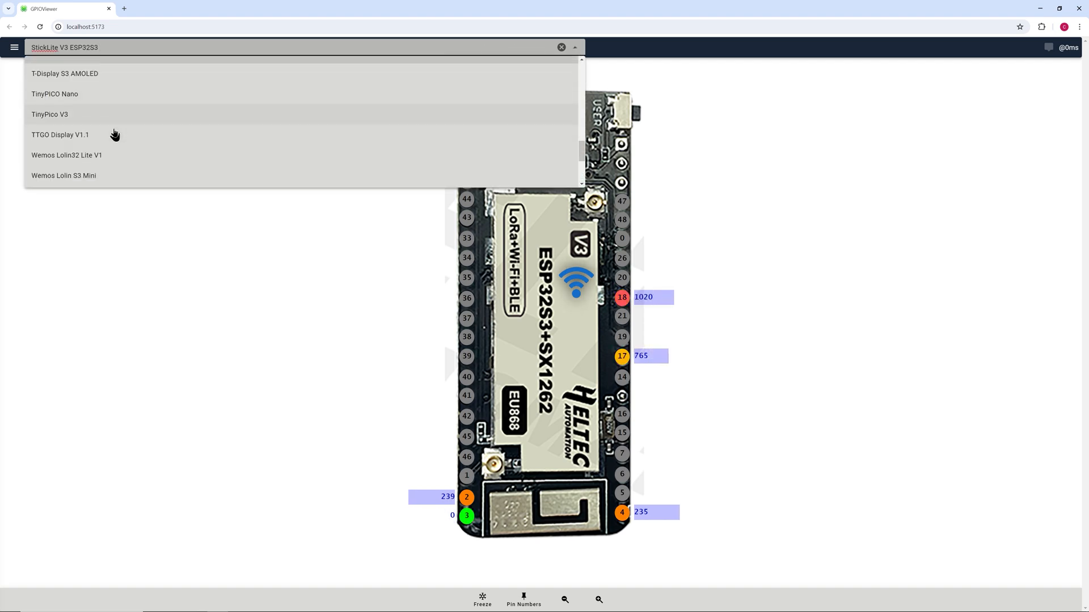
pyautogui.scroll(-3, 115, 134)
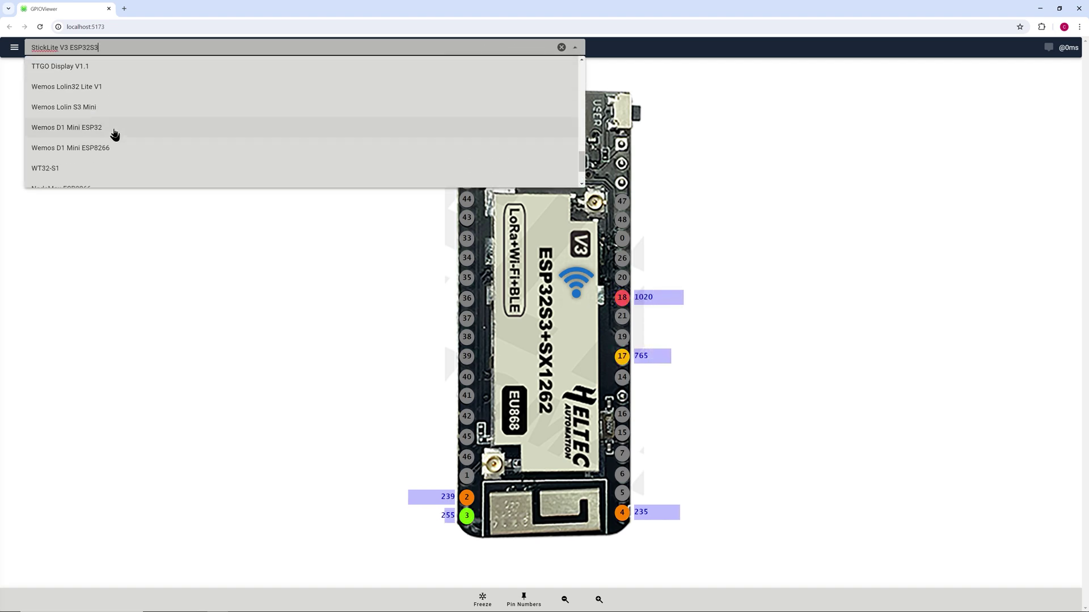
pyautogui.click(65, 170)
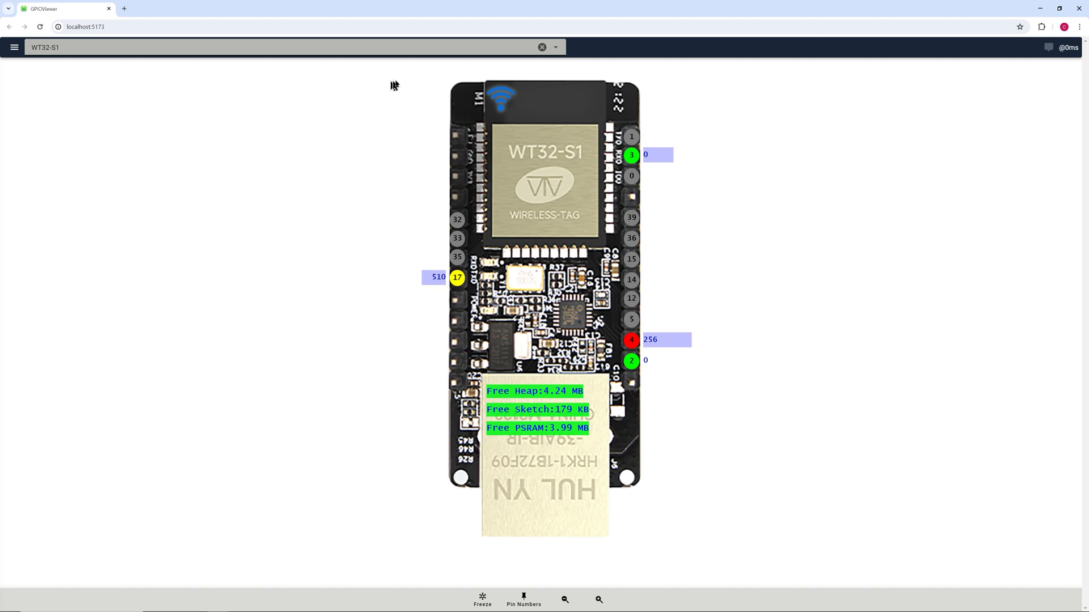
# Clear the board choice, search the list for 'pico' and pick TinyPico V3.
pyautogui.click(542, 46)
pyautogui.click(532, 50)
pyautogui.write('pi')
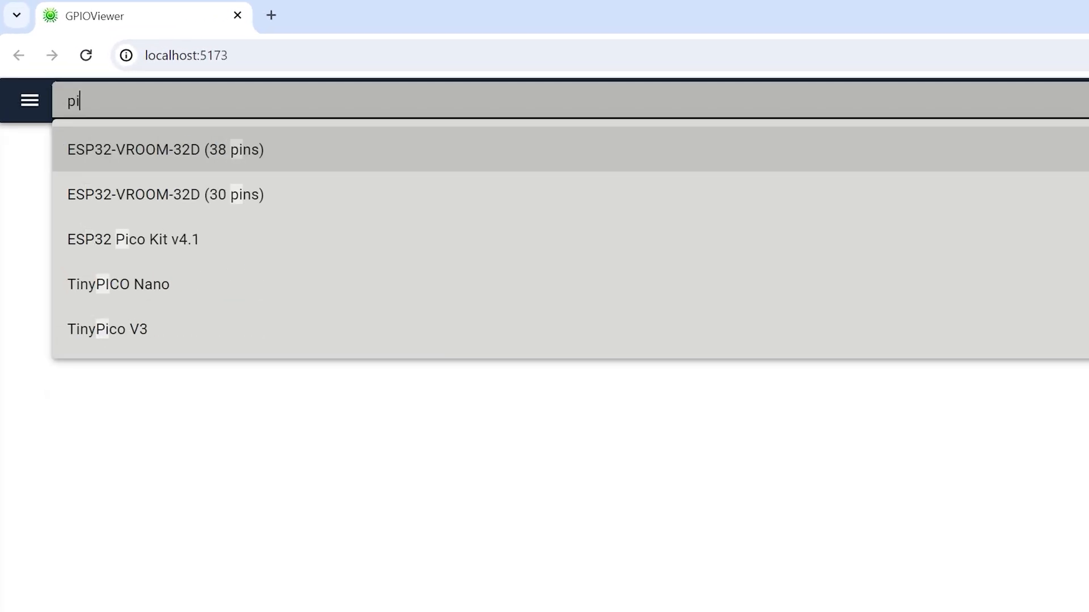
pyautogui.write('co')
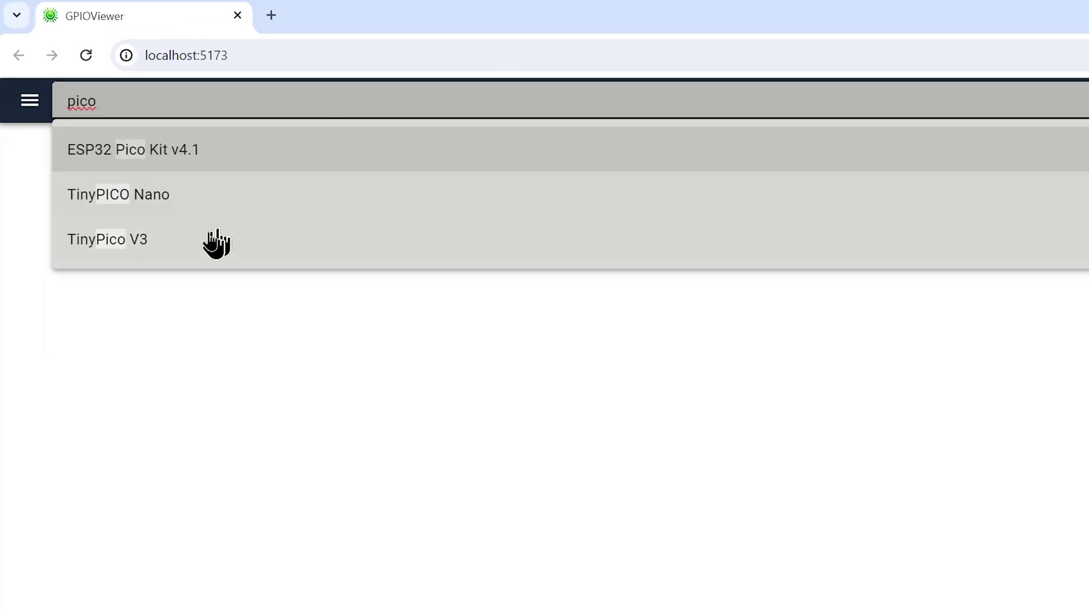
pyautogui.click(199, 246)
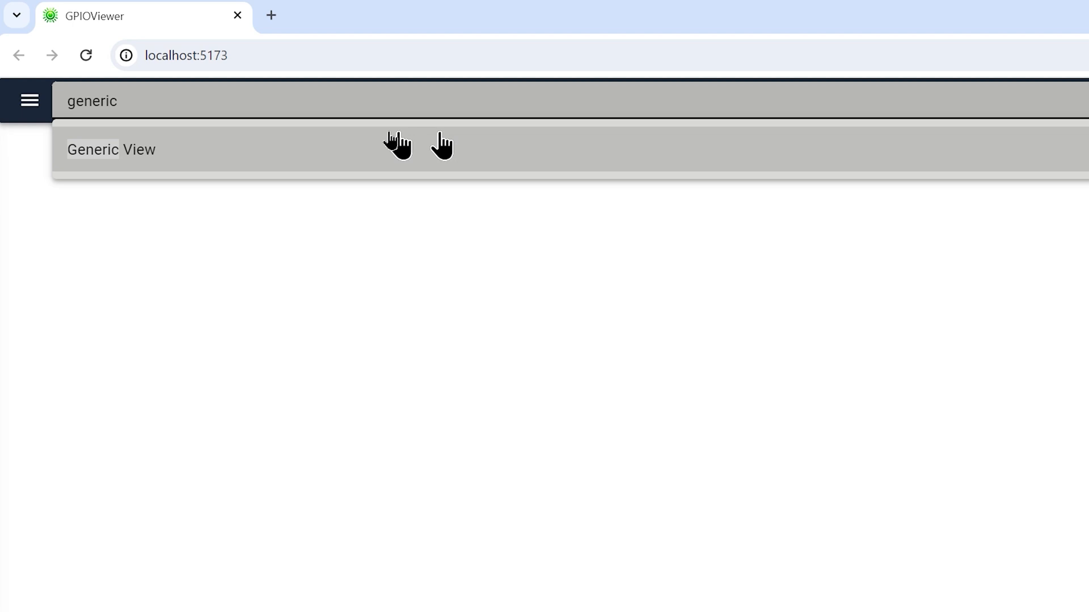
# Choose the Generic View layout, then view the gpio_viewer repository's issues on GitHub.
pyautogui.click(443, 146)
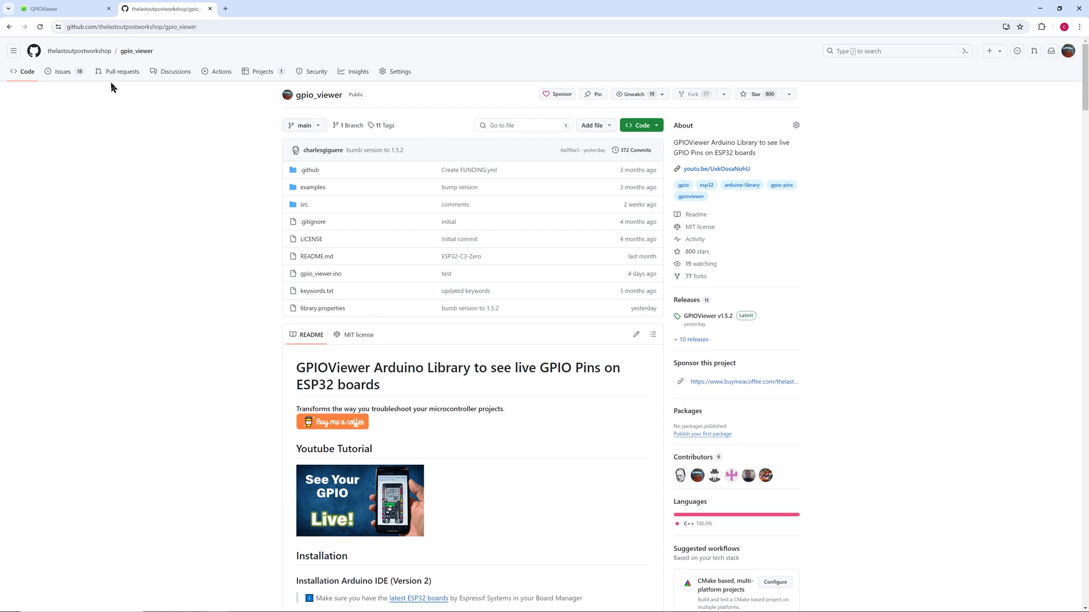
pyautogui.click(62, 71)
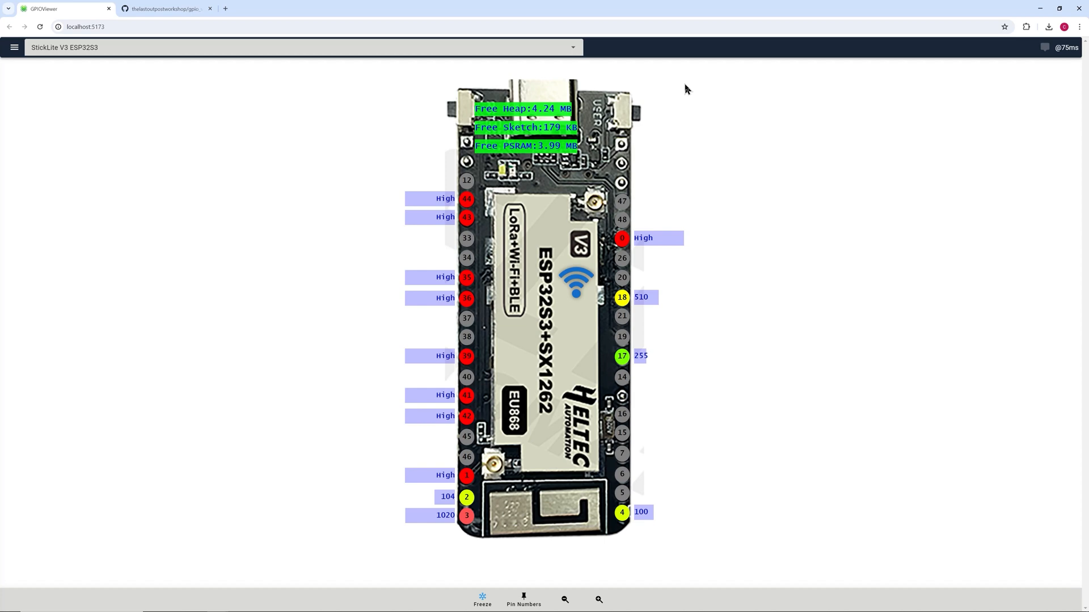
# Freeze the live readings, label pins by type and show the pin type legend.
pyautogui.click(479, 598)
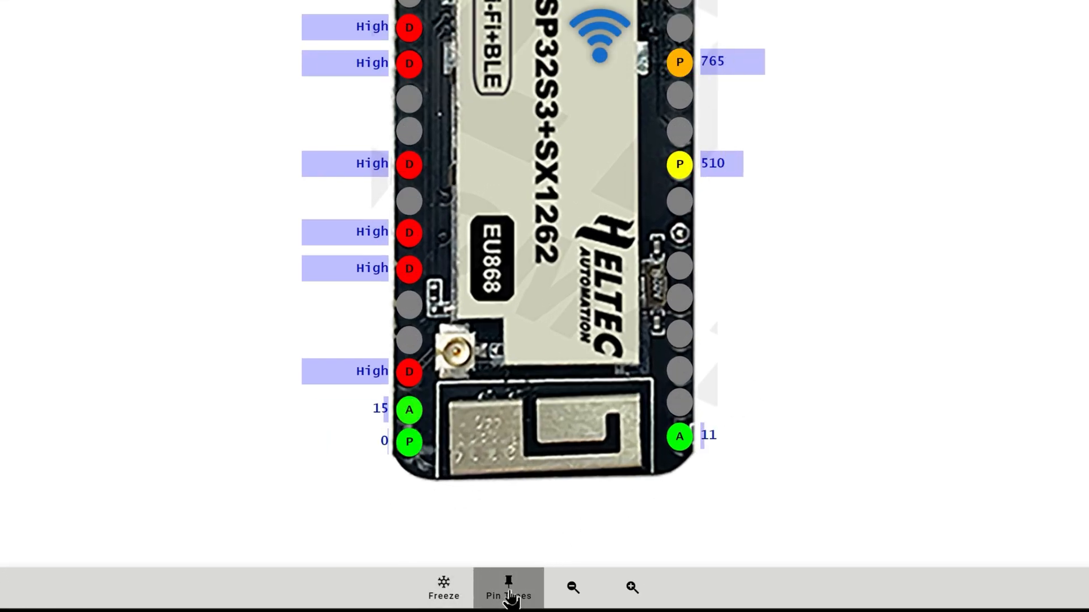
pyautogui.click(511, 592)
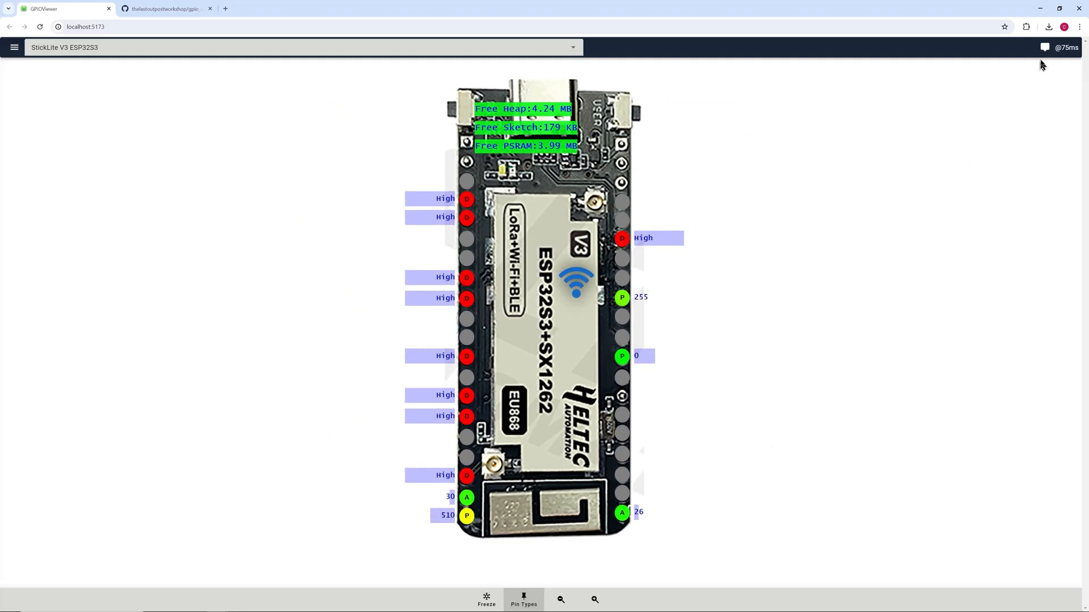
pyautogui.click(1045, 47)
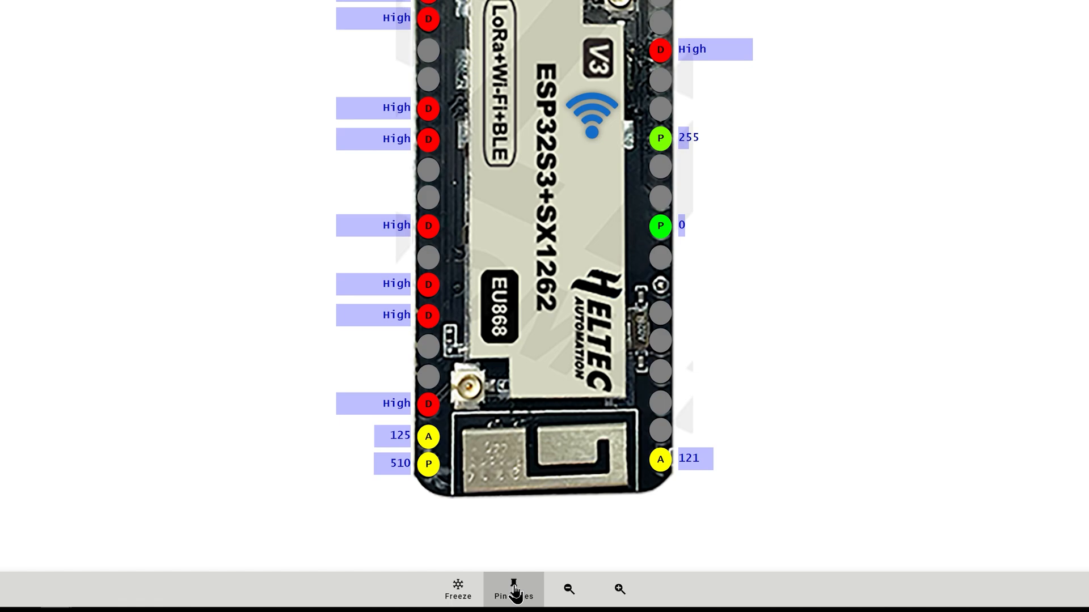
# Label pins by mode instead and show the legend of pin modes.
pyautogui.click(524, 600)
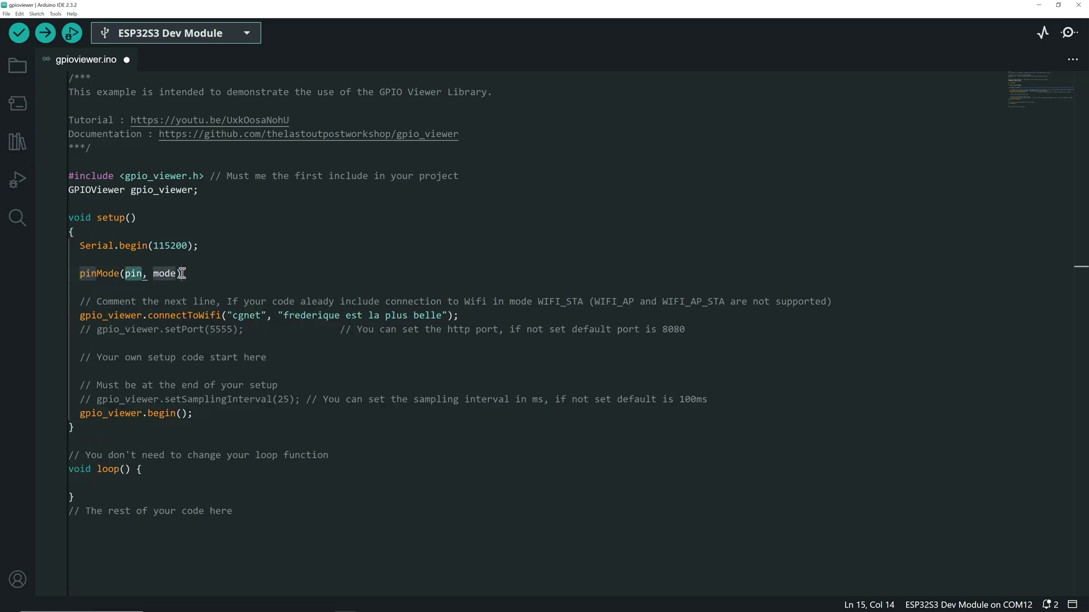
pyautogui.write('2')
pyautogui.press('Tab')
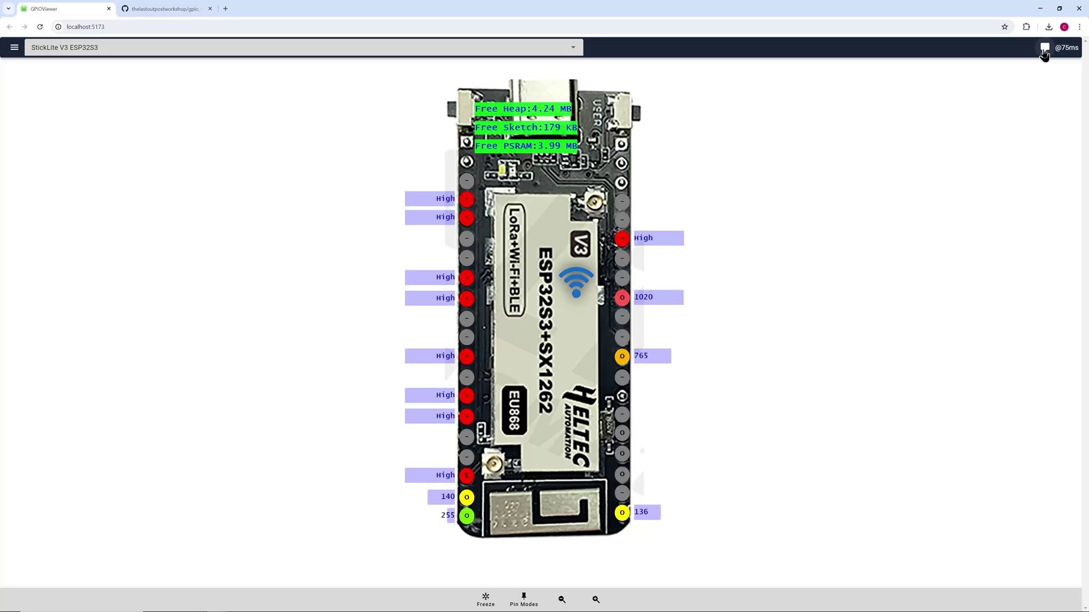
pyautogui.click(1045, 49)
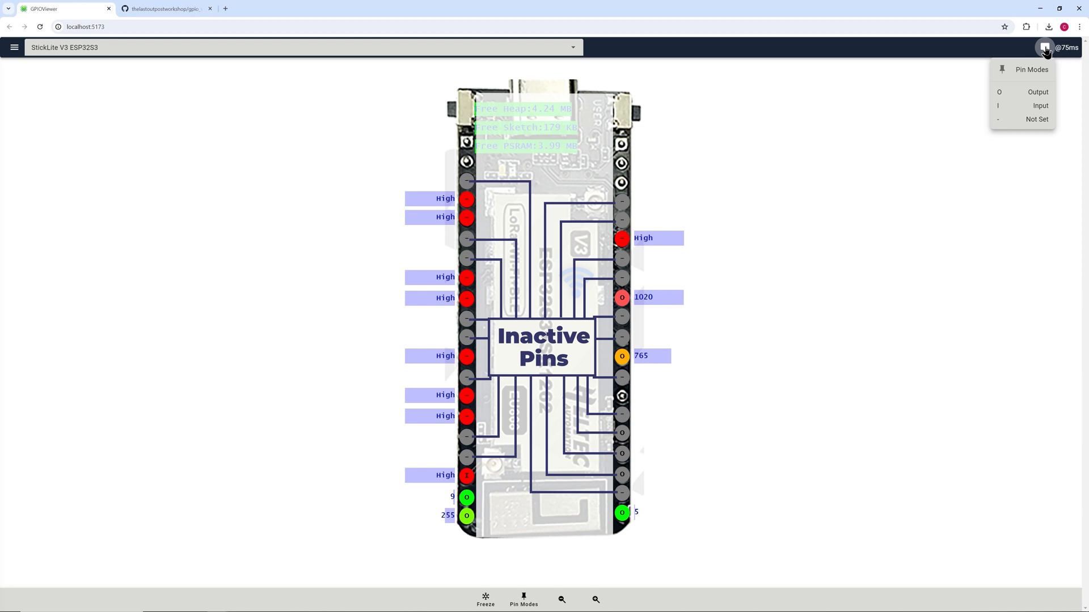
# Close the legend and inspect pin 1 as a pulled-up input and pin 17 as a PWM output.
pyautogui.click(1045, 50)
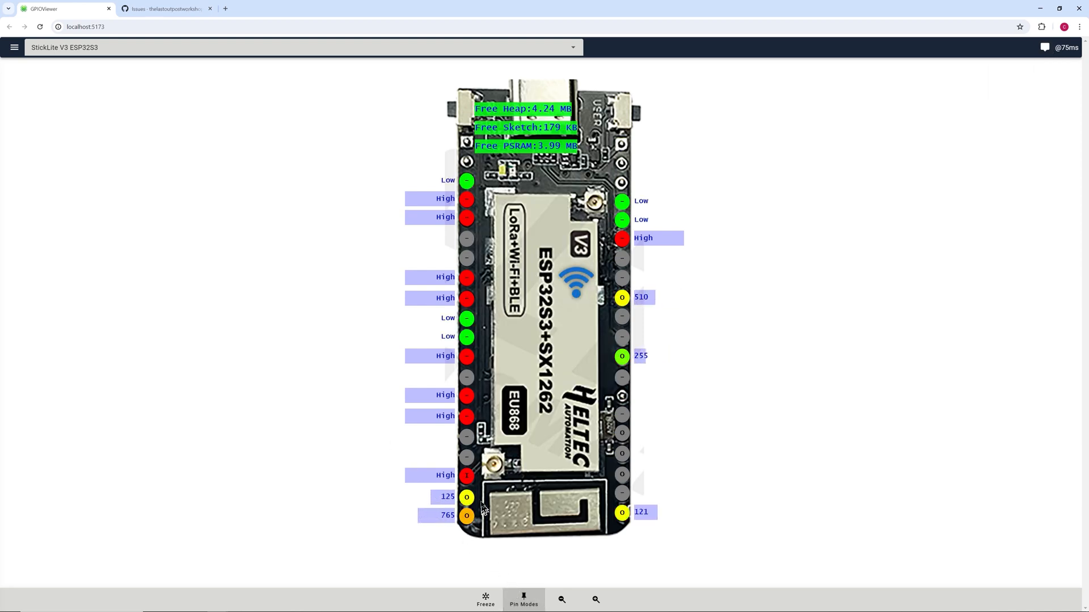
pyautogui.click(467, 477)
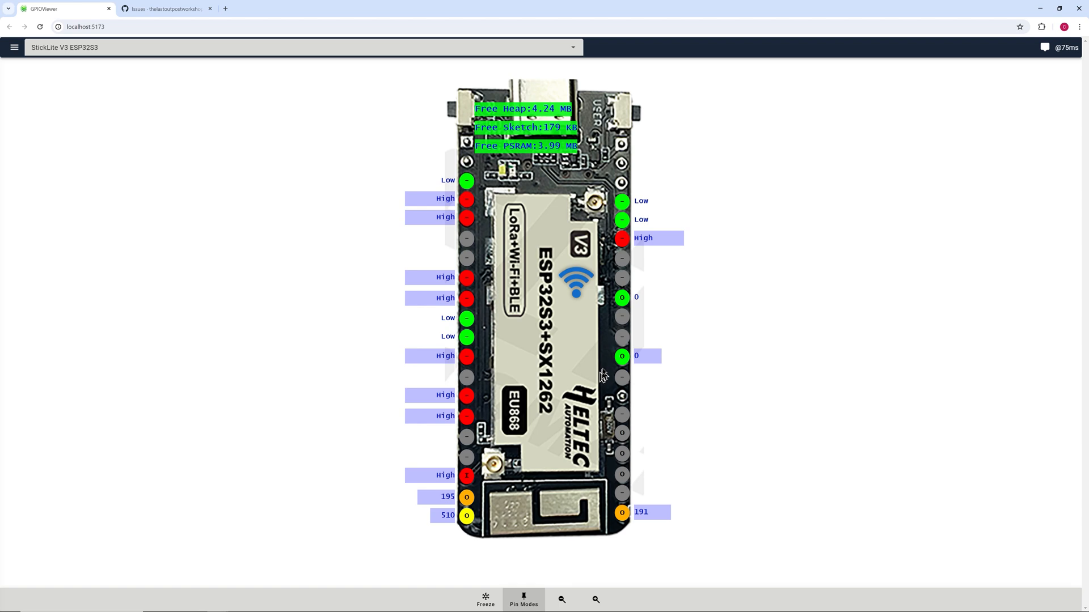
pyautogui.click(622, 356)
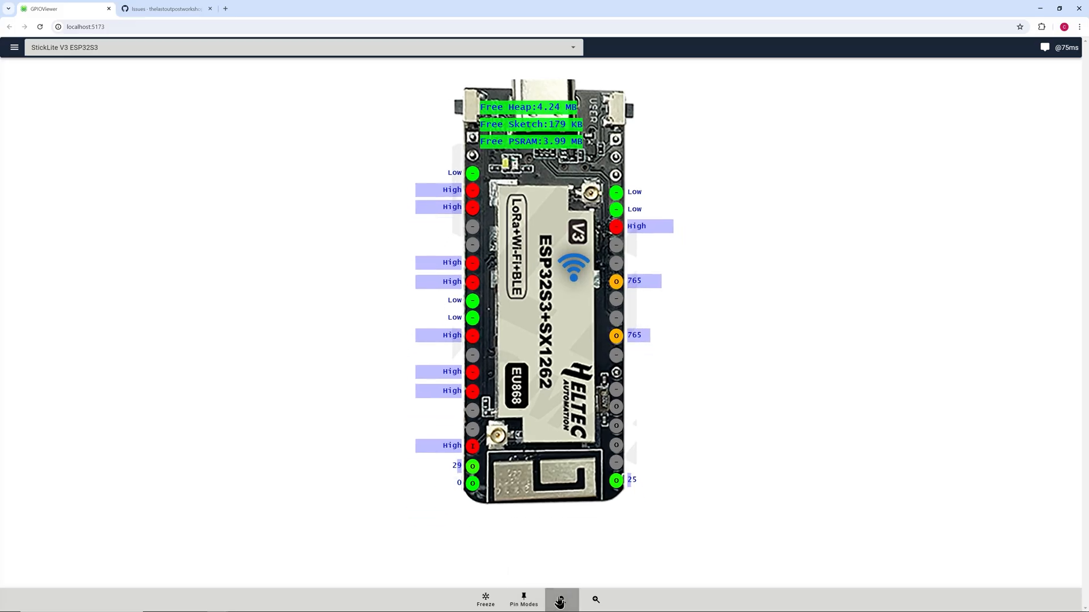
# Zoom the board image in twice and bring up the side navigation menu.
pyautogui.click(596, 600)
pyautogui.click(596, 600)
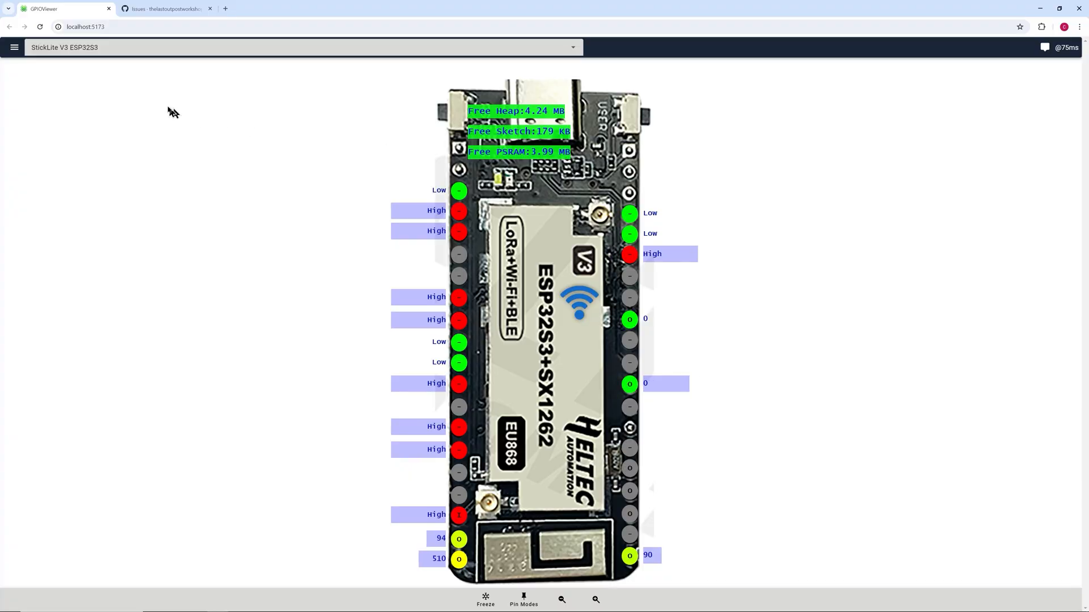
pyautogui.click(16, 49)
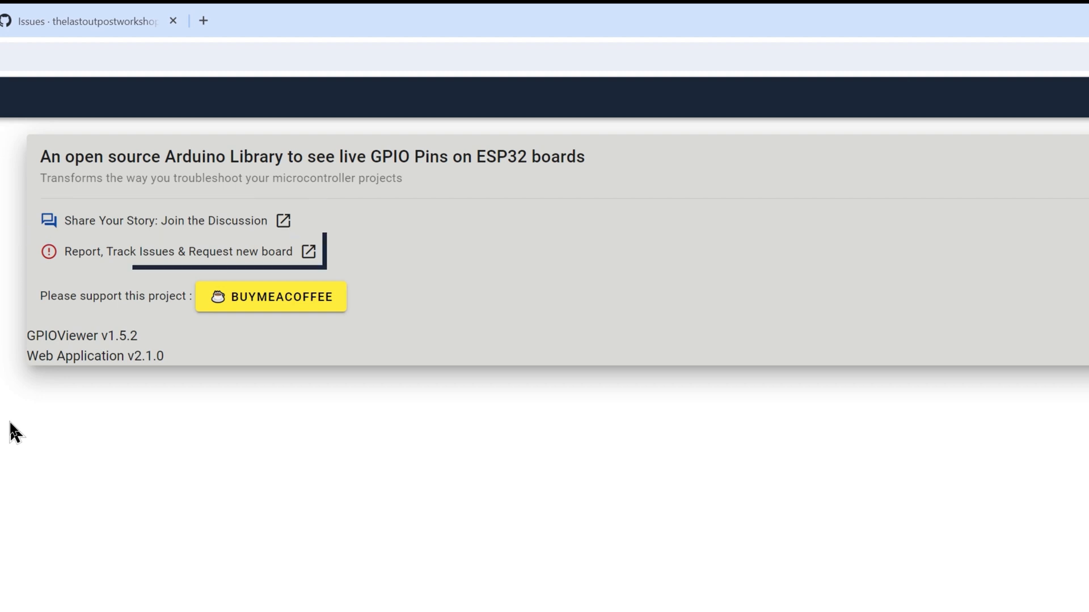
# Visit the Buy Me a Coffee support page, then return to the live pin viewer.
pyautogui.click(298, 310)
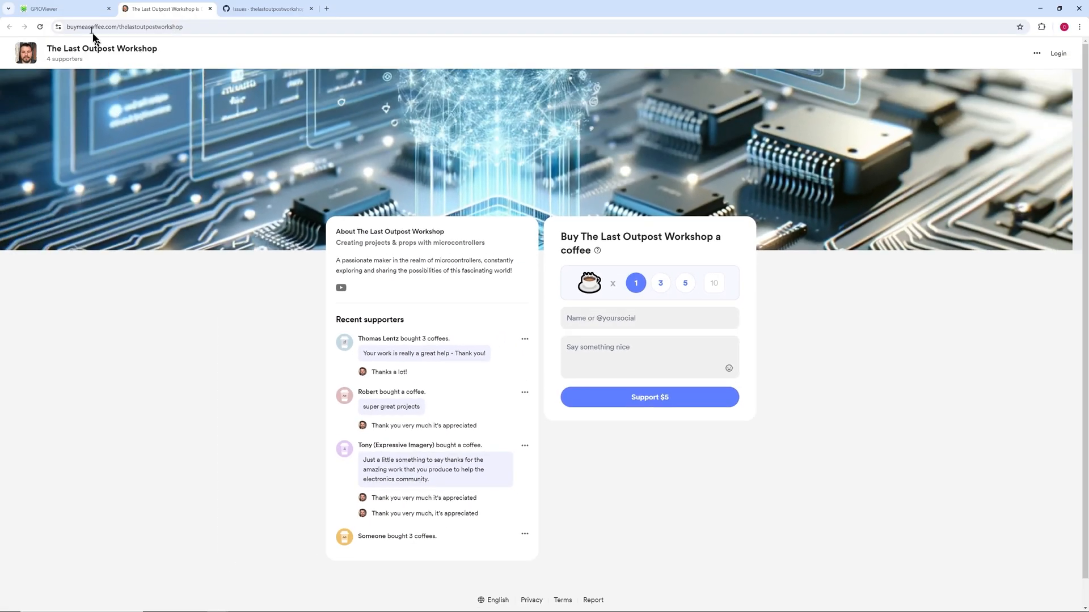
pyautogui.click(89, 15)
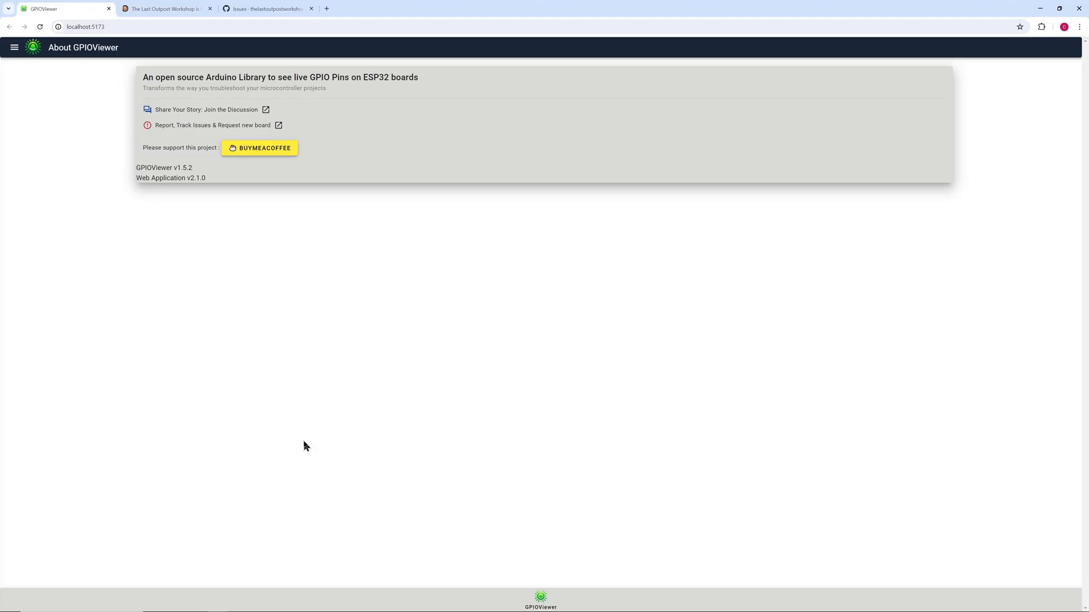
pyautogui.click(535, 587)
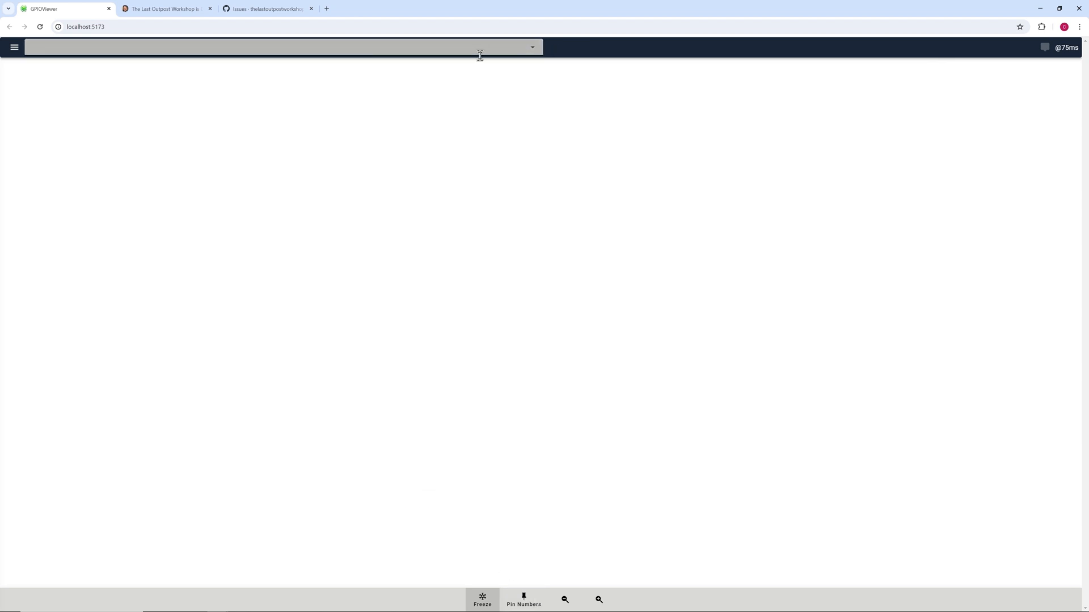
# Filter the board list by 's3' and select ESP32-S3-Wroom-1.
pyautogui.click(479, 46)
pyautogui.write('s3')
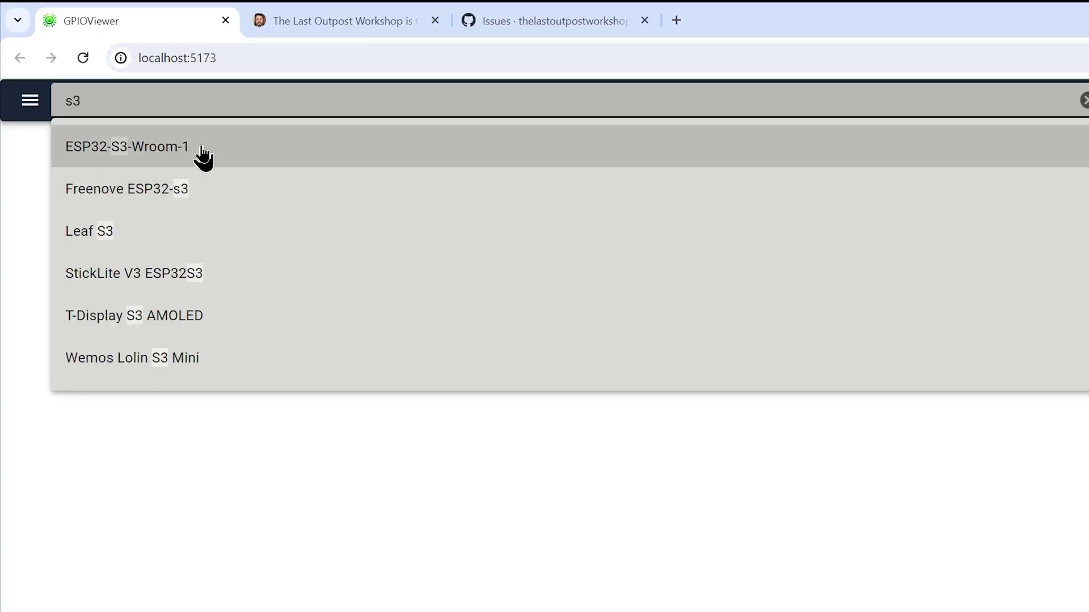
pyautogui.click(203, 157)
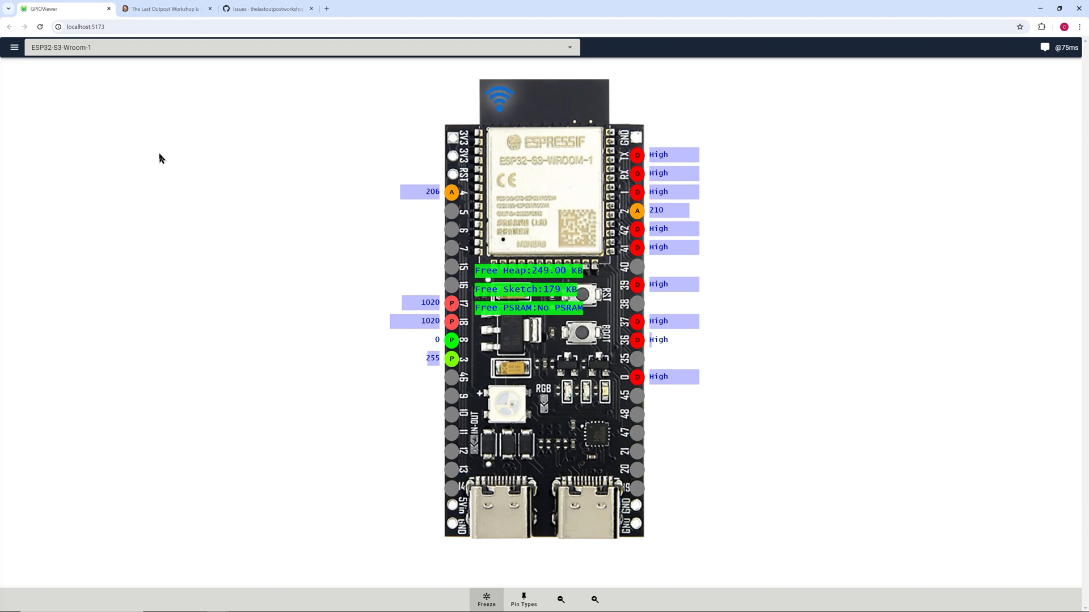
# Go to the ESP32 Information page showing the ESP32-S3 chip, 2 cores and 16 MB flash.
pyautogui.click(14, 47)
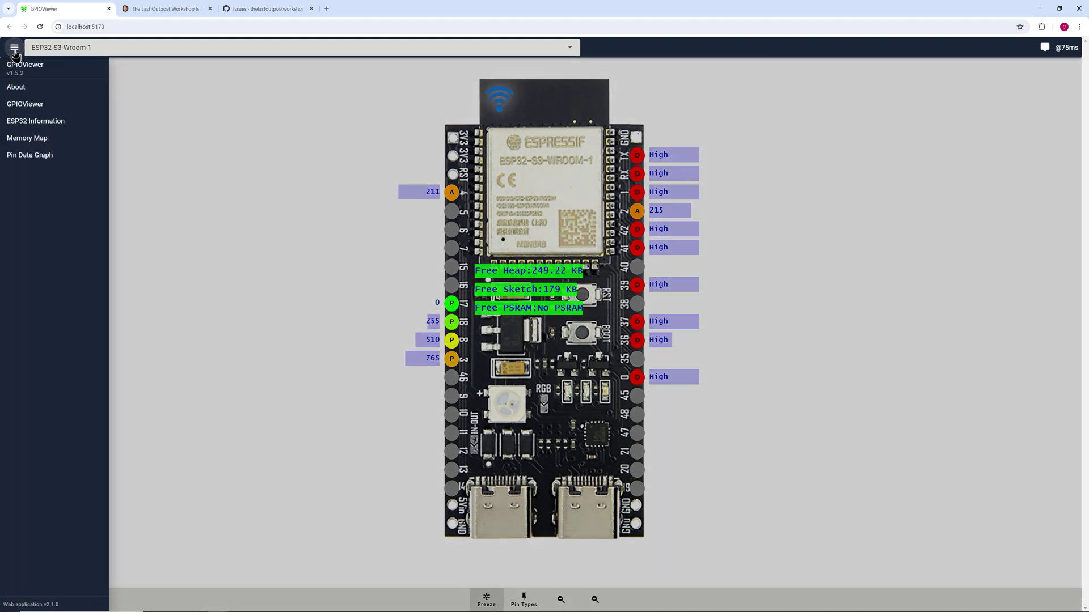
pyautogui.click(34, 121)
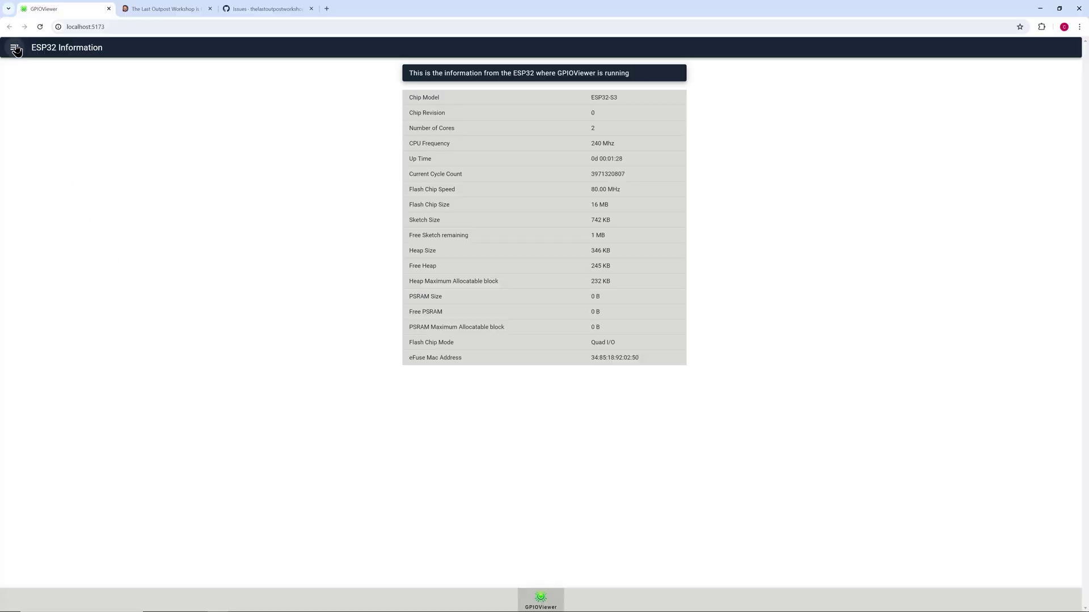
# Go to the Memory Map page showing flash, sketch and heap sizes.
pyautogui.click(16, 49)
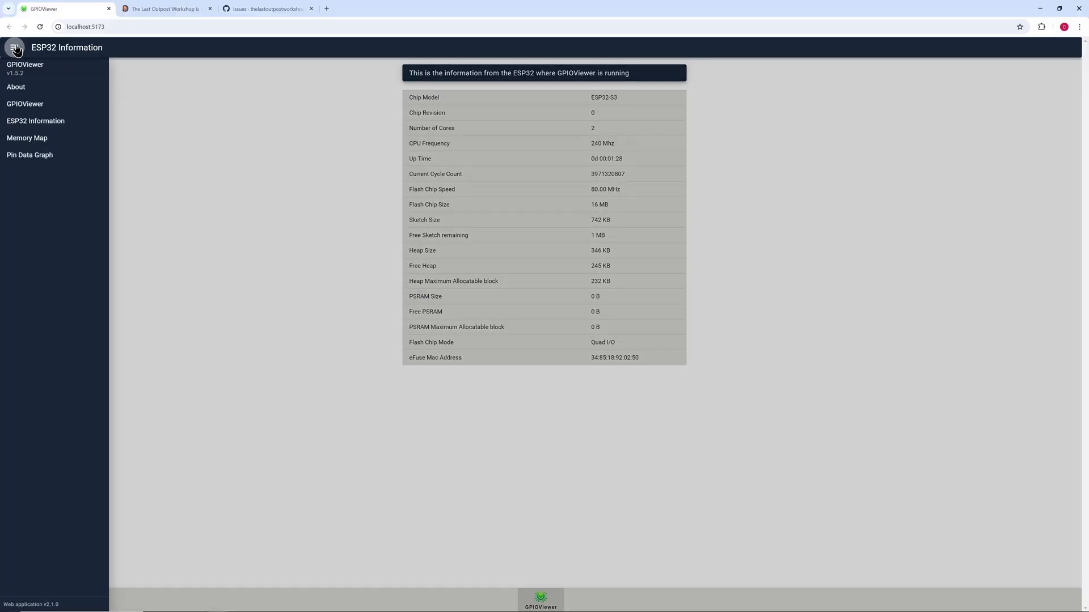
pyautogui.click(27, 138)
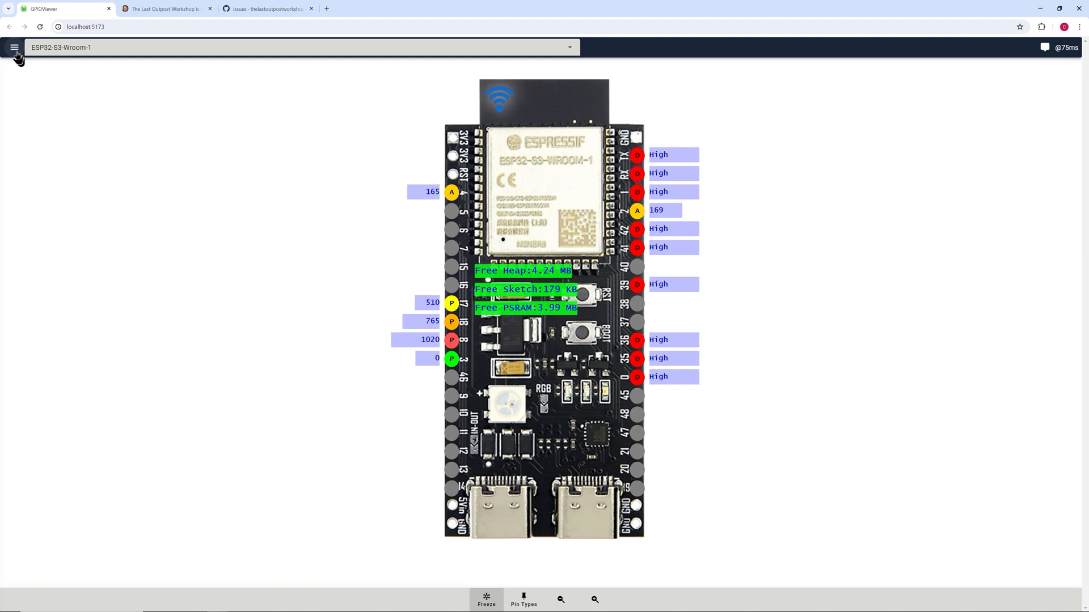
# Plot pins 8 and 4 on the Pin Data Graph and resume live updating.
pyautogui.click(15, 48)
pyautogui.click(31, 155)
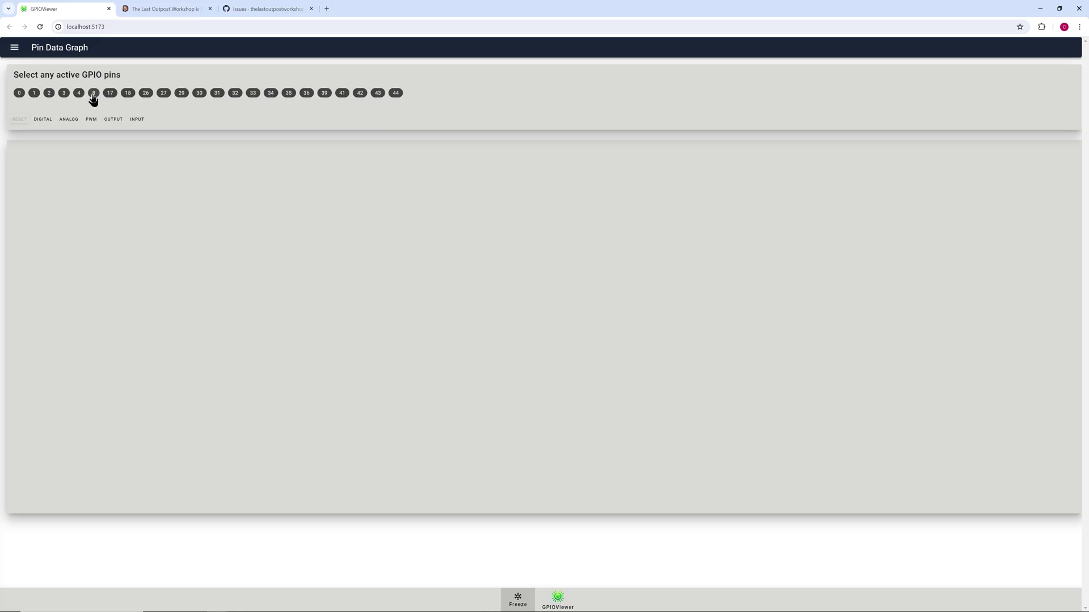
pyautogui.click(158, 157)
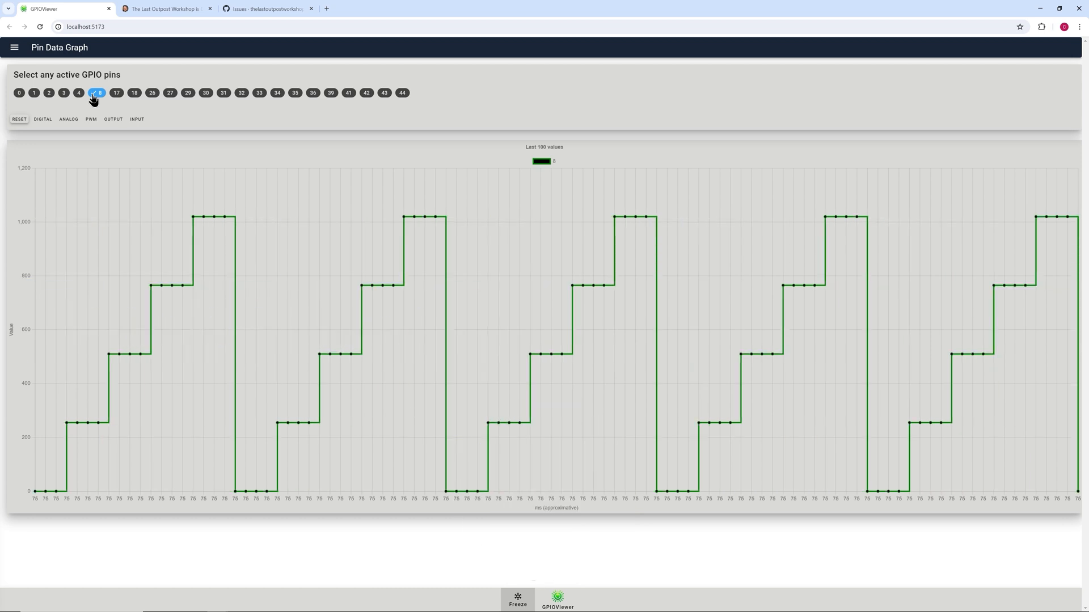
pyautogui.click(78, 94)
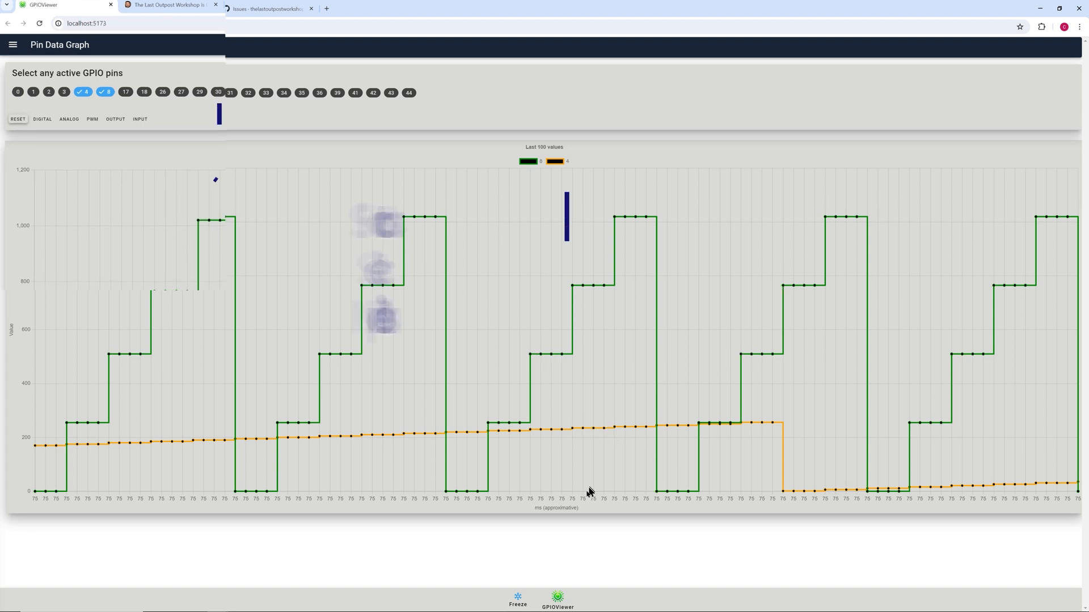
pyautogui.click(521, 601)
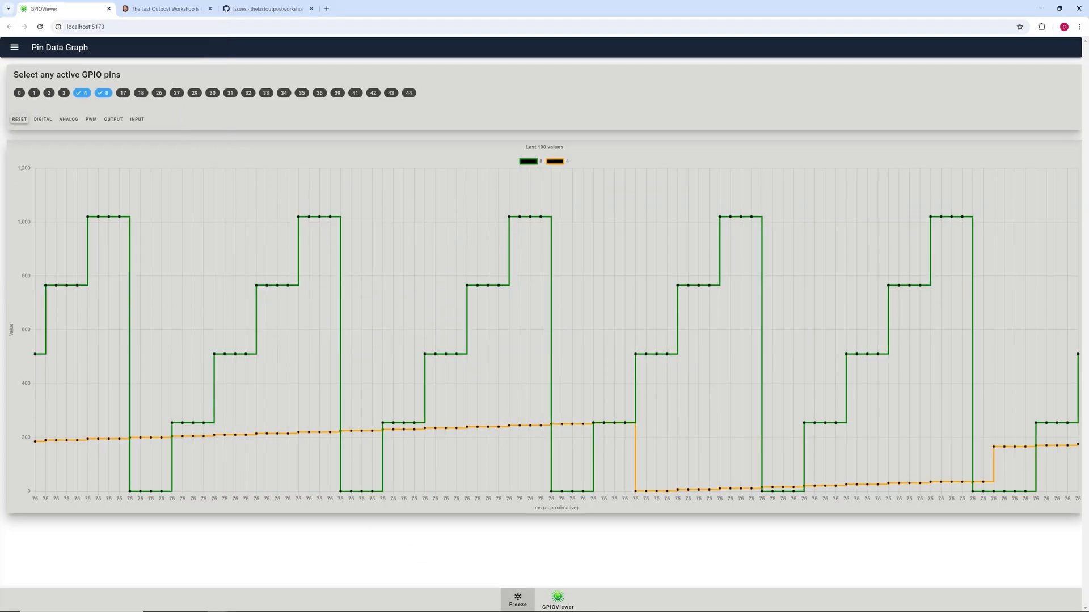
# Graph all digital pins, then remove pins 0, 27, 29 and 31 from the plot.
pyautogui.click(43, 119)
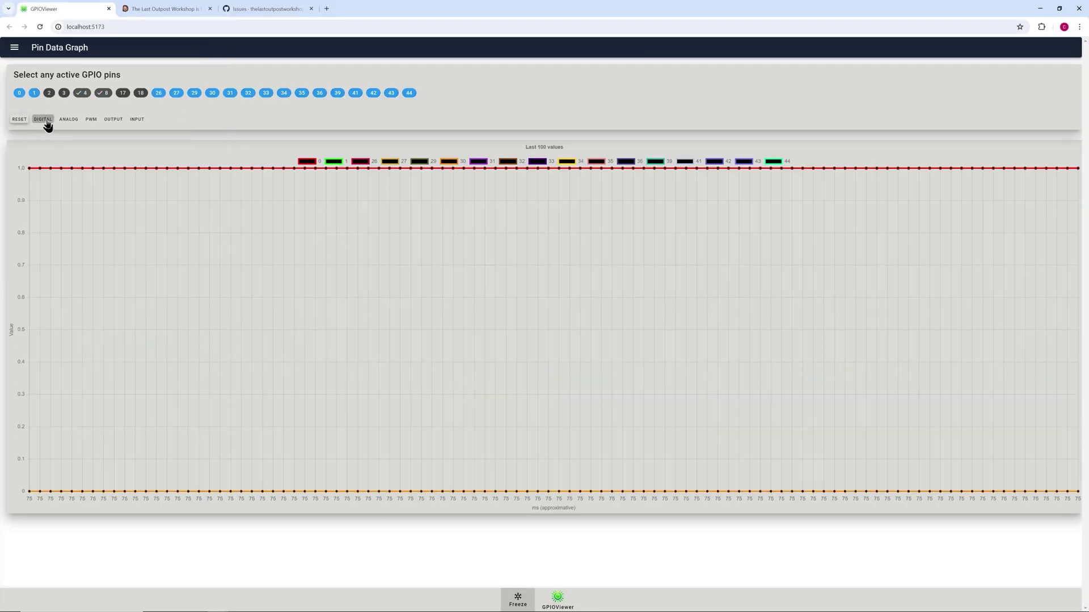
pyautogui.click(23, 95)
pyautogui.click(155, 92)
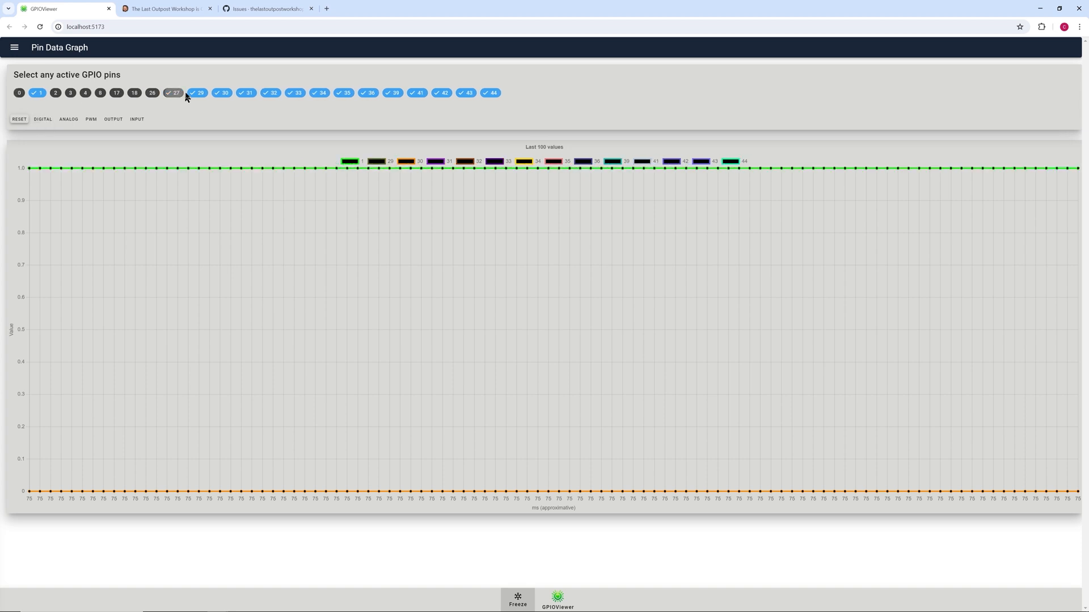
pyautogui.click(205, 93)
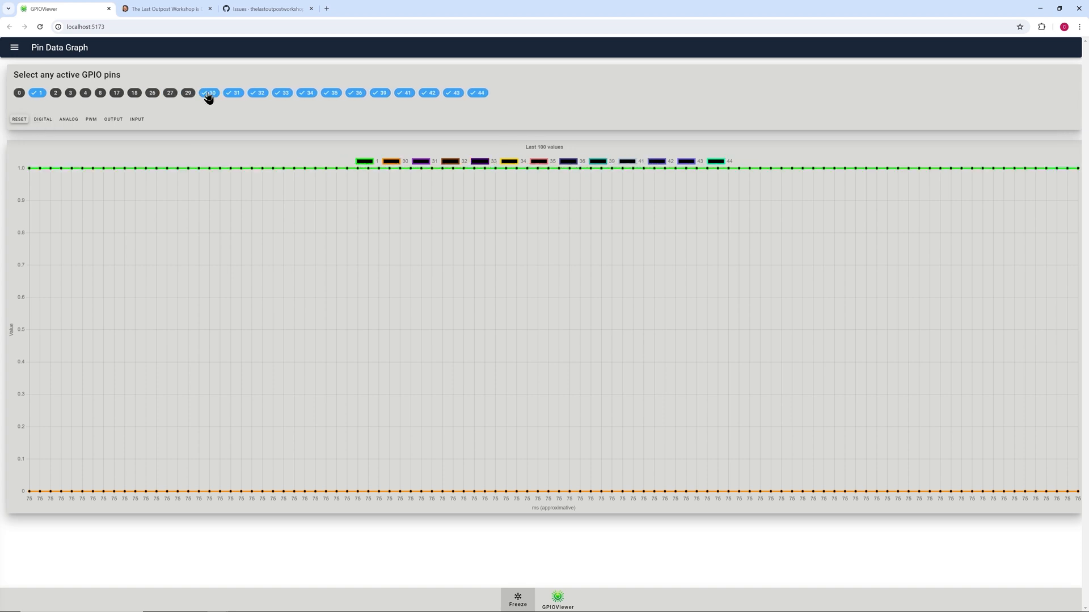
pyautogui.click(232, 92)
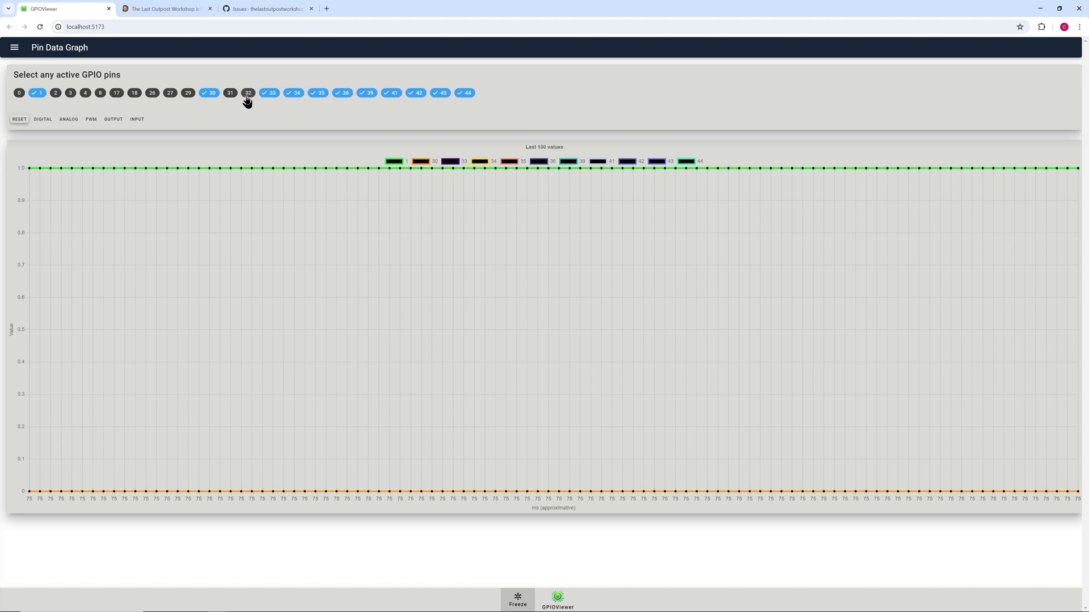
# Graph only the analog pins, then only the PWM pins, then only the output pins.
pyautogui.click(69, 119)
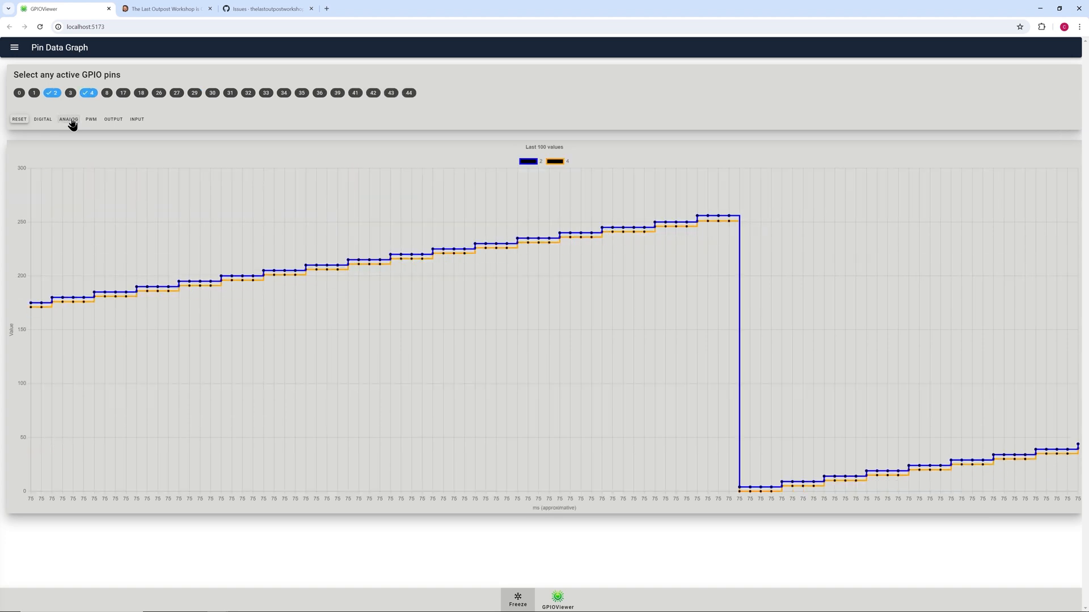
pyautogui.click(90, 120)
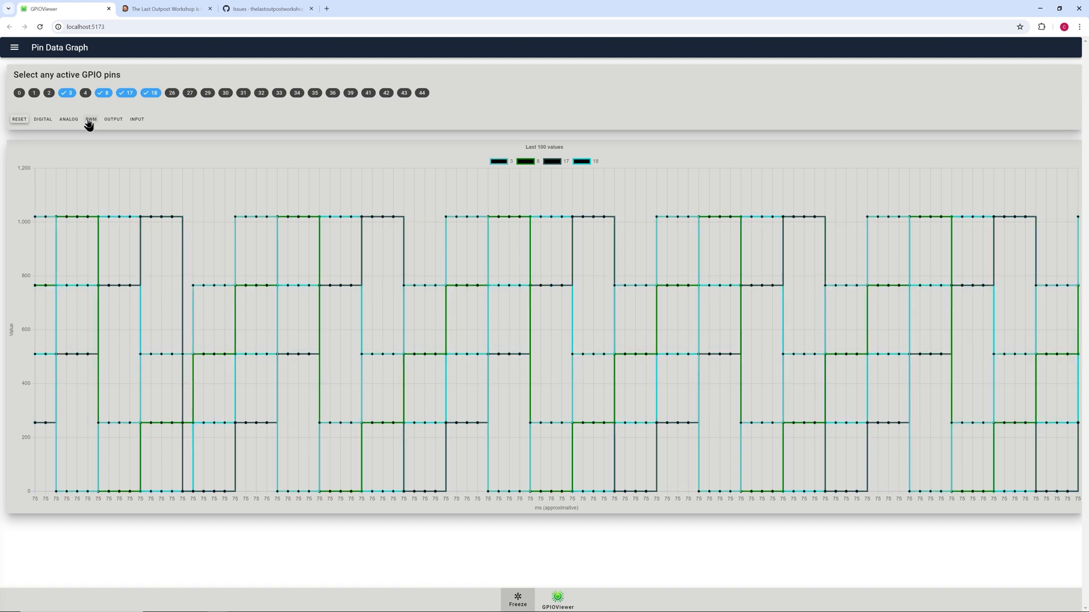
pyautogui.click(112, 119)
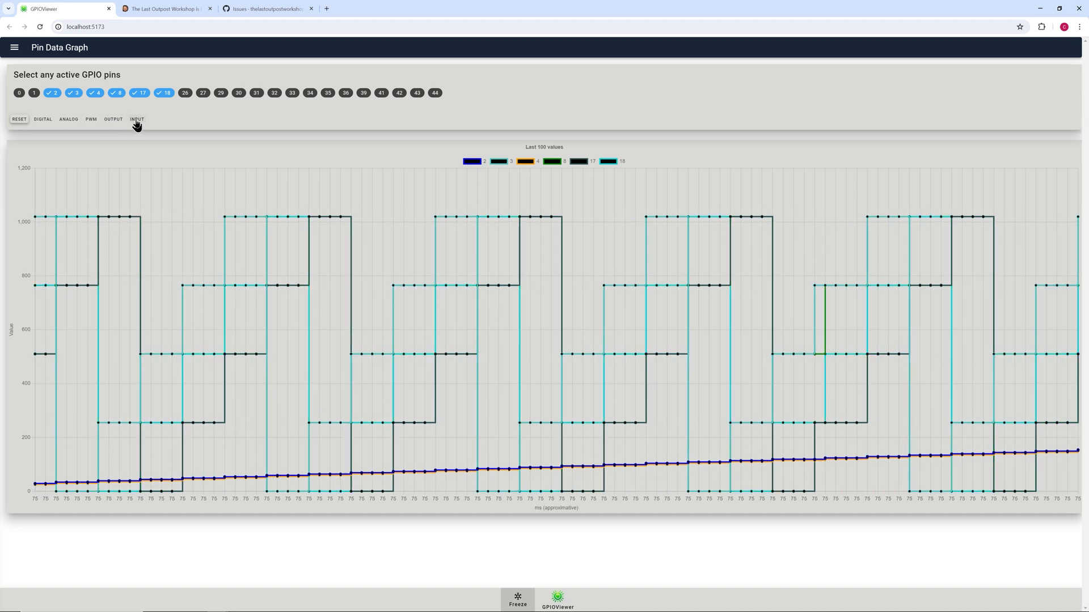
# Graph only the input pins, leaving pin 1 plotted.
pyautogui.click(136, 120)
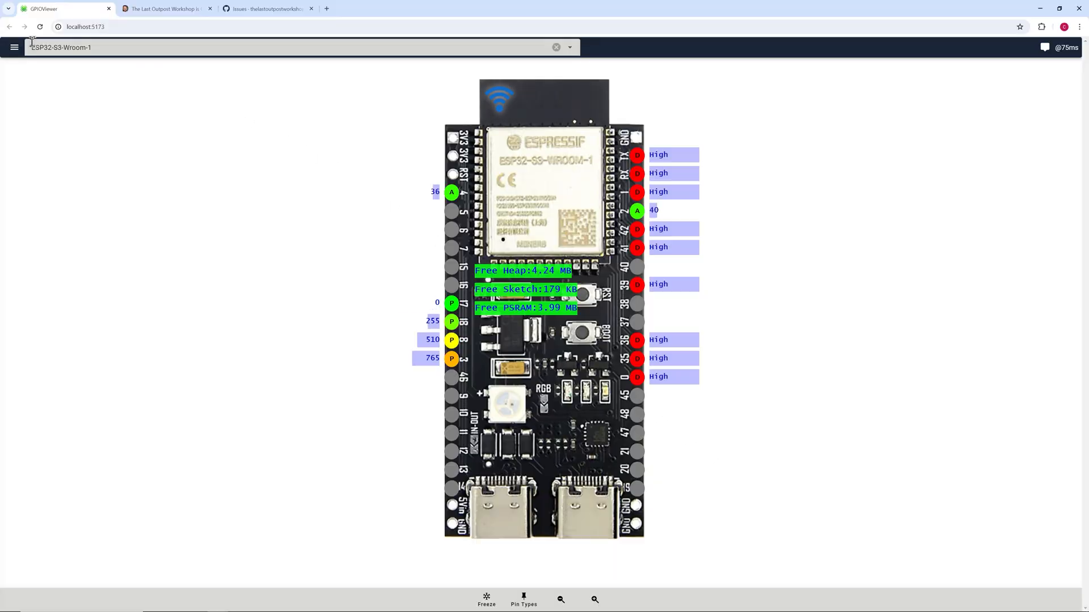
# From the About page, follow the Report, Track Issues link to the GitHub issue tracker.
pyautogui.click(14, 47)
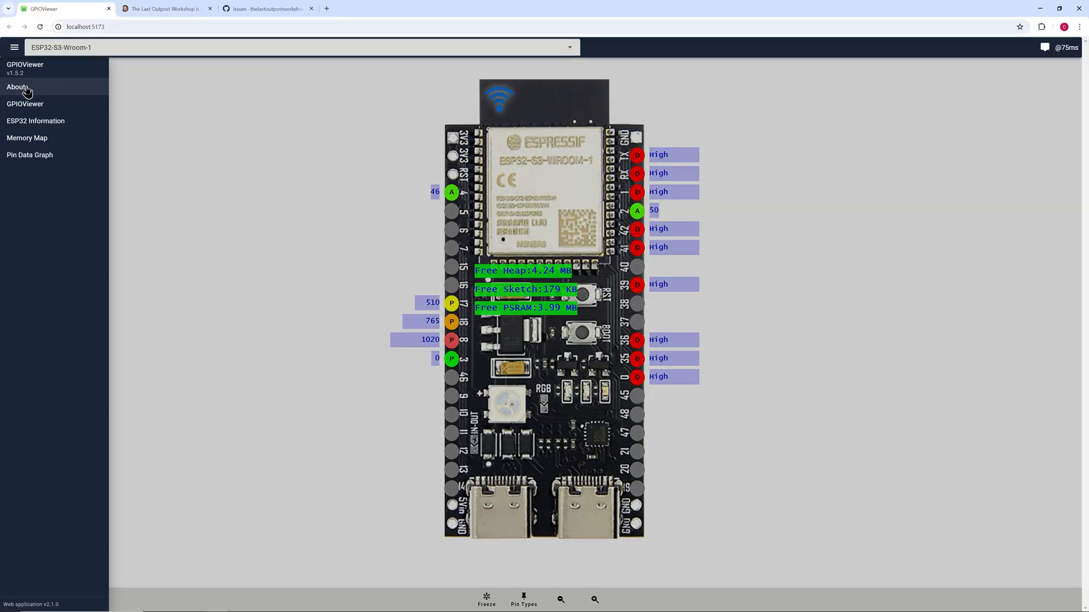
pyautogui.click(27, 88)
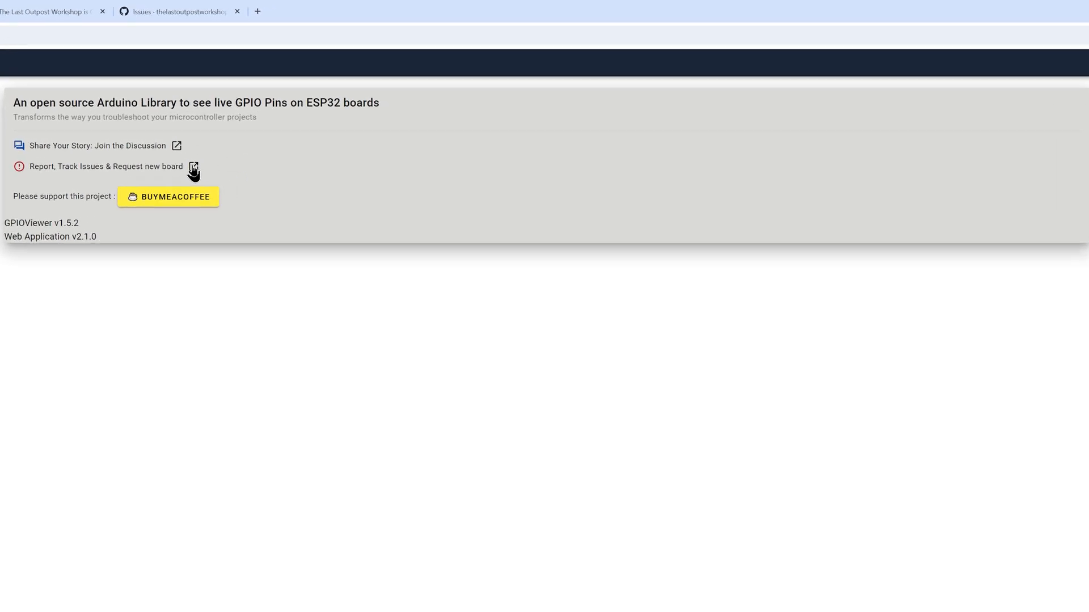
pyautogui.click(194, 168)
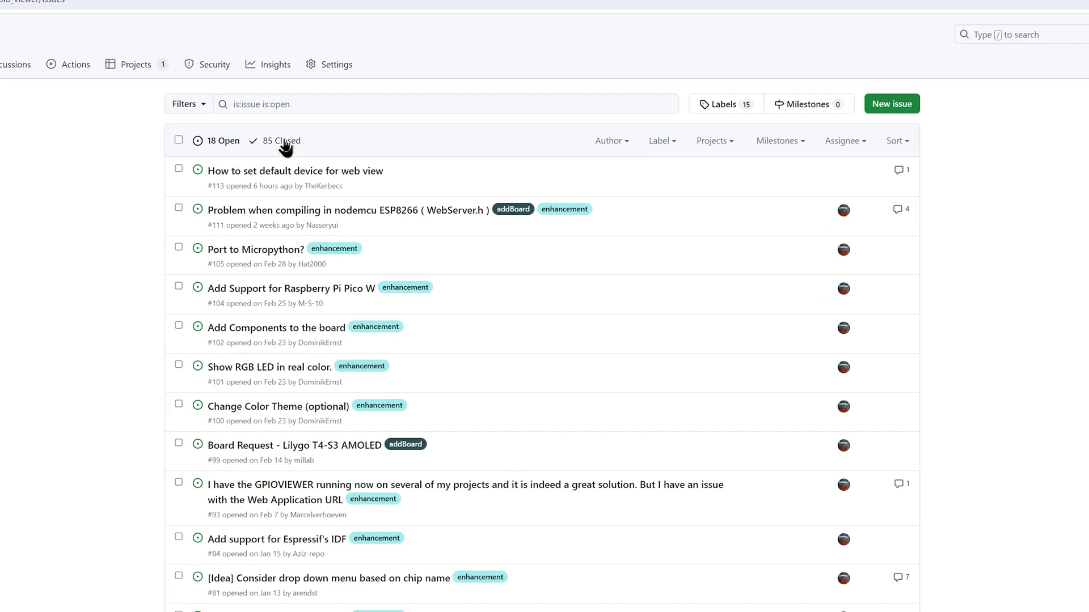
# List the 85 closed issues of the gpio_viewer repository.
pyautogui.click(271, 129)
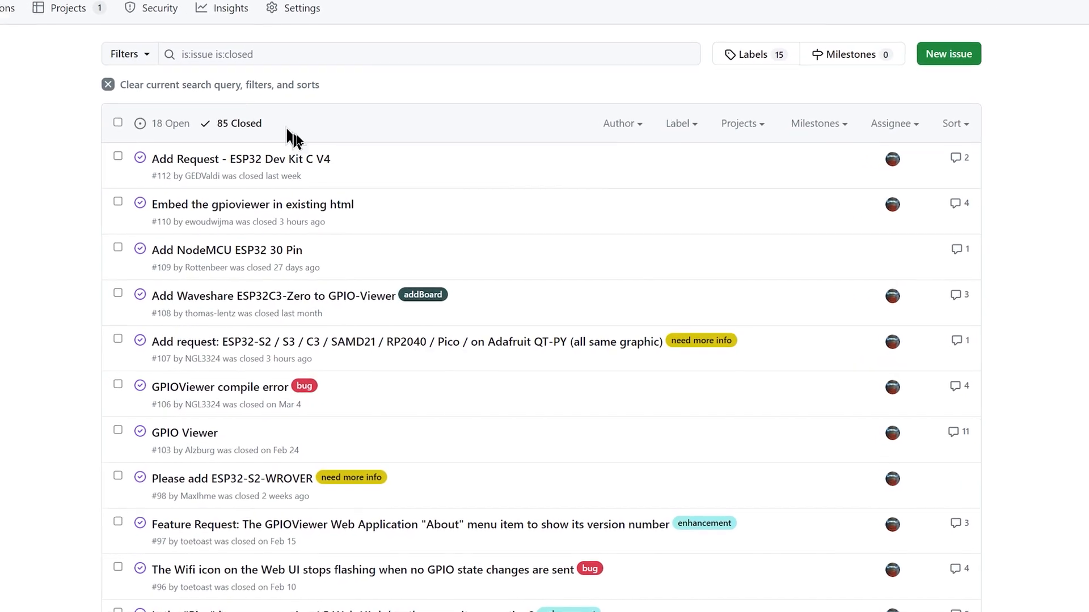
pyautogui.moveTo(252, 205)
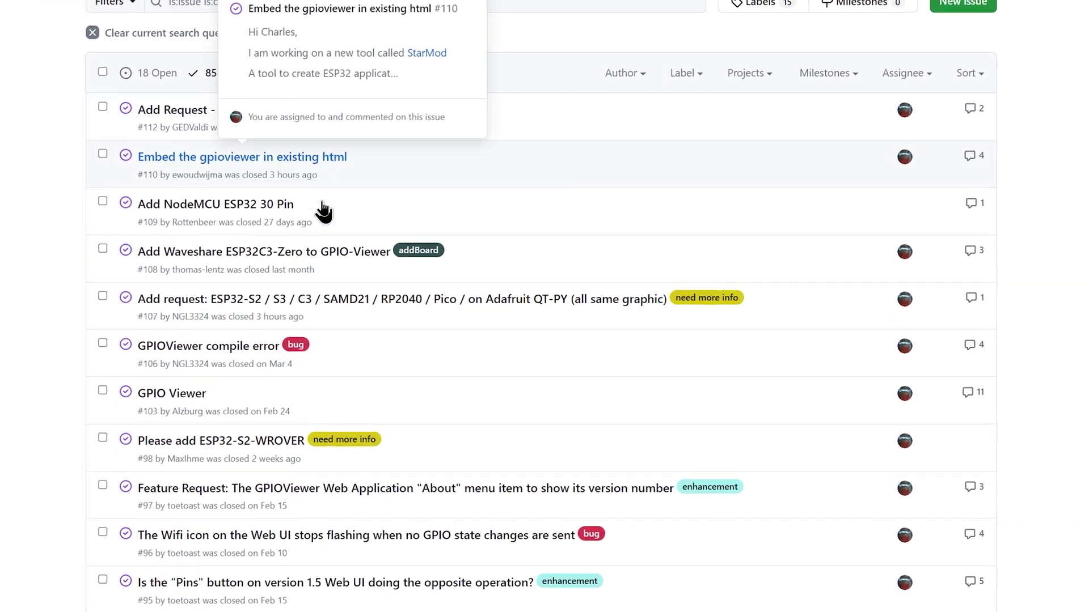
pyautogui.scroll(-2, 323, 209)
pyautogui.scroll(-1, 324, 209)
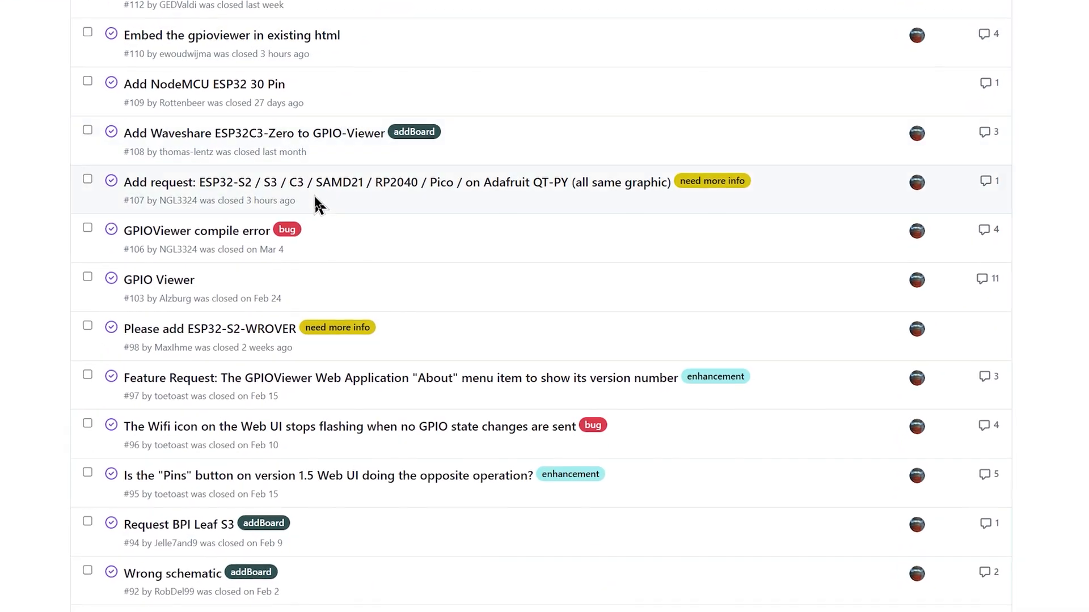
pyautogui.scroll(-1, 324, 209)
pyautogui.scroll(-1, 323, 209)
pyautogui.scroll(-2, 316, 204)
pyautogui.scroll(-1, 316, 204)
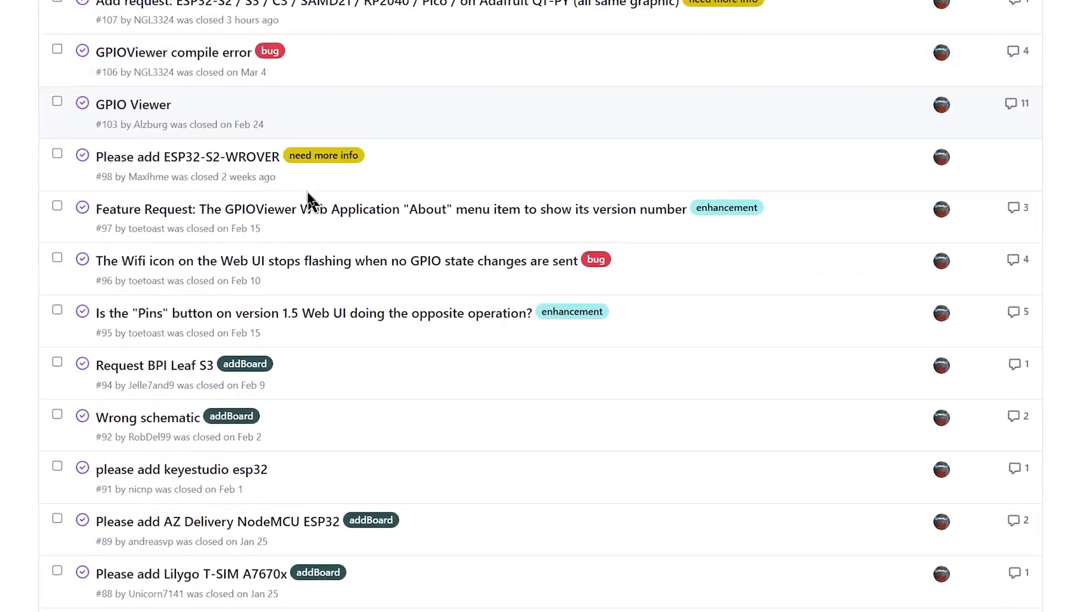
pyautogui.scroll(-2, 315, 205)
pyautogui.scroll(-2, 316, 204)
pyautogui.scroll(5, 362, 326)
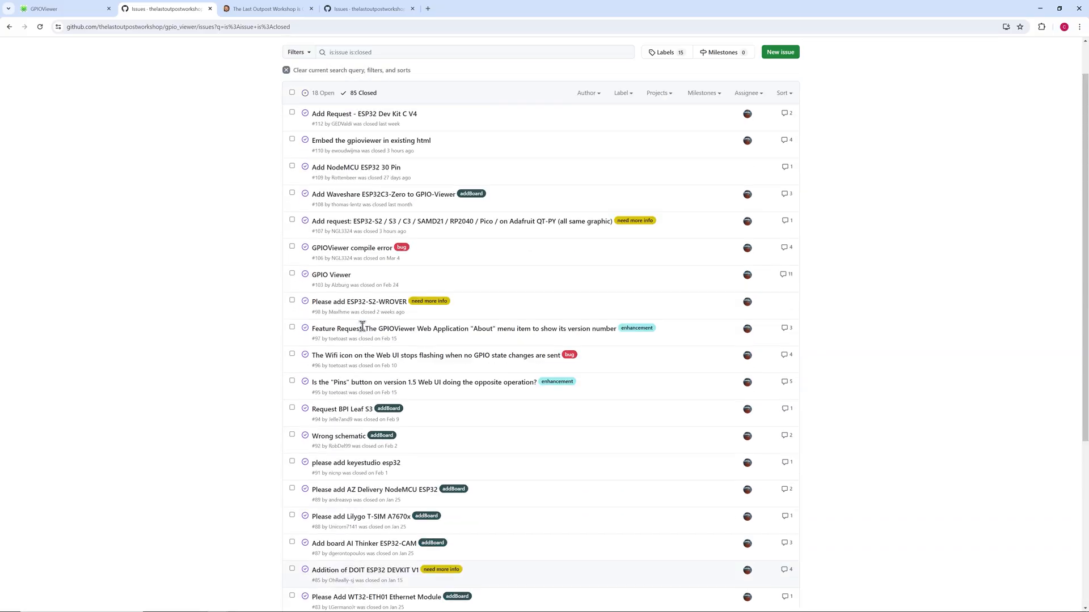
pyautogui.scroll(2, 361, 326)
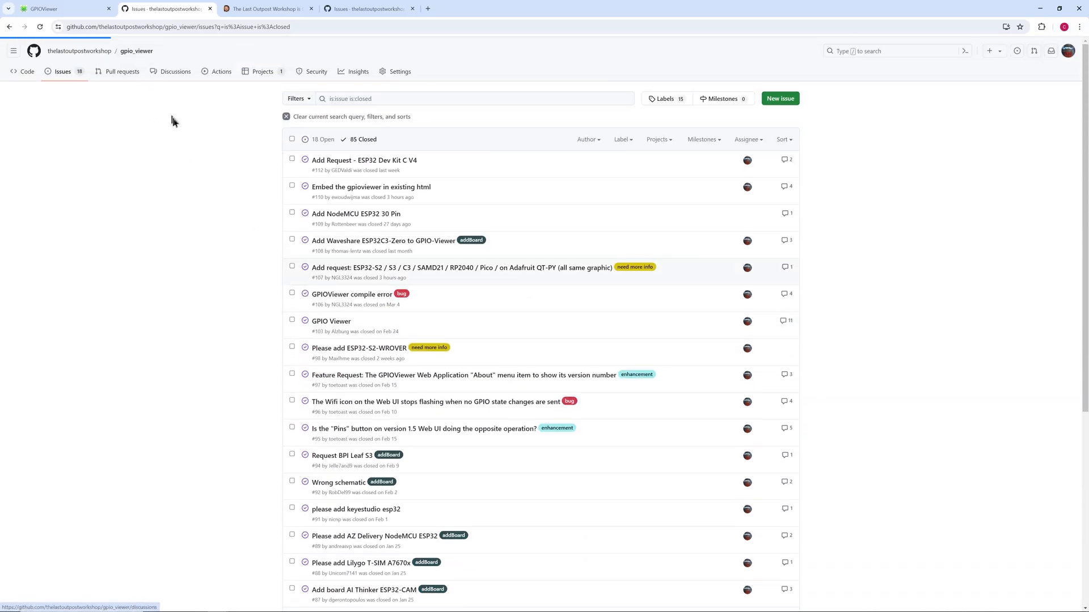
pyautogui.scroll(-4, 449, 384)
pyautogui.scroll(-4, 450, 383)
pyautogui.scroll(-5, 454, 414)
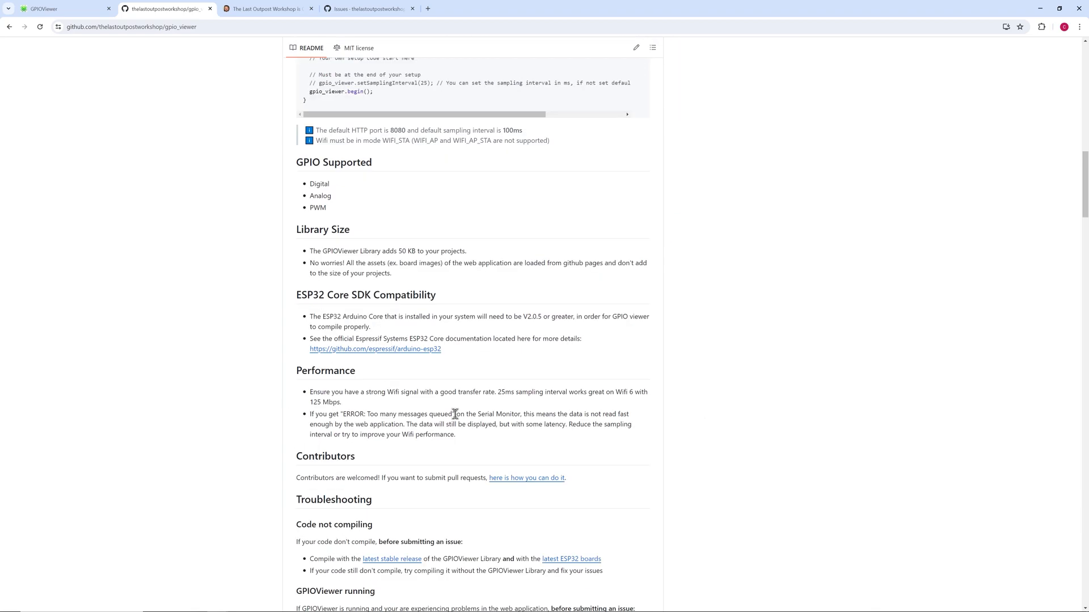
pyautogui.scroll(-5, 454, 414)
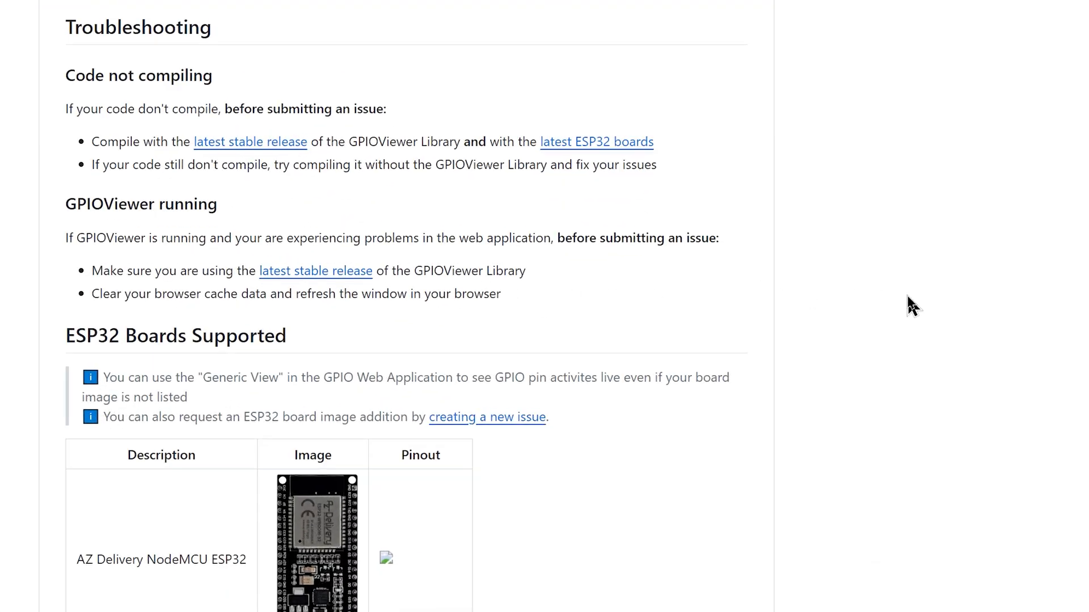